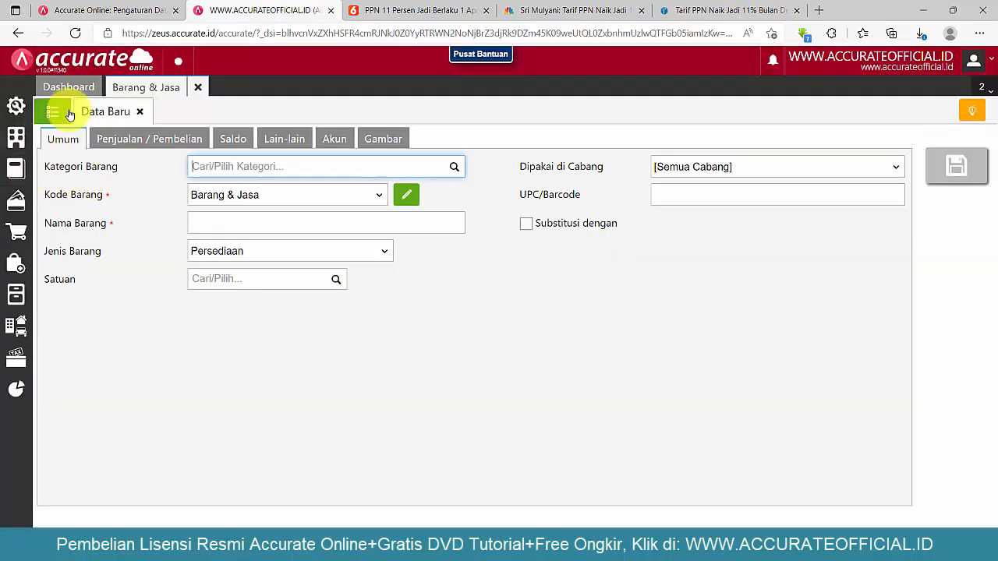
Step: Show the goods and services list and view March and April 2022 in the system calendar
left_click(52, 112)
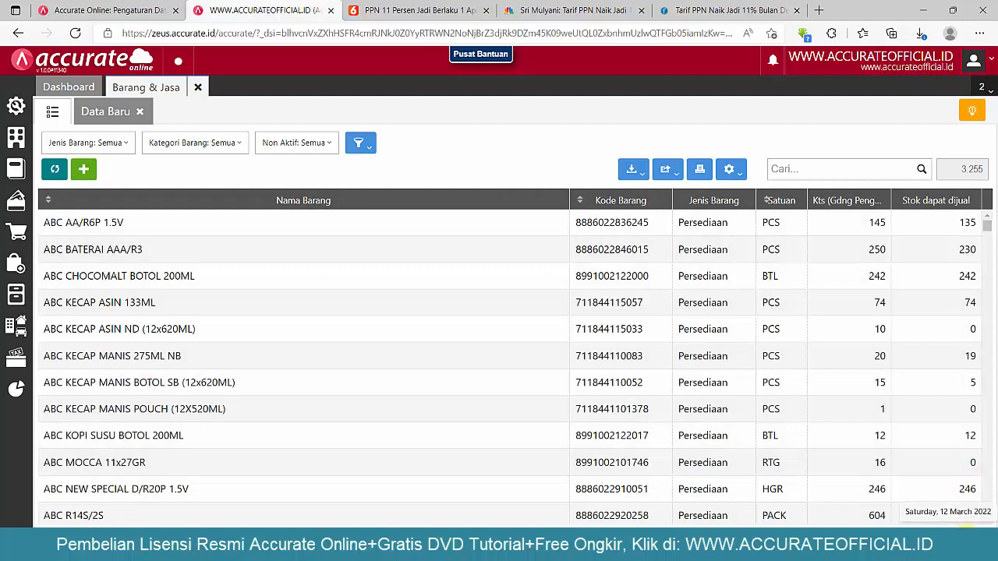
left_click(967, 546)
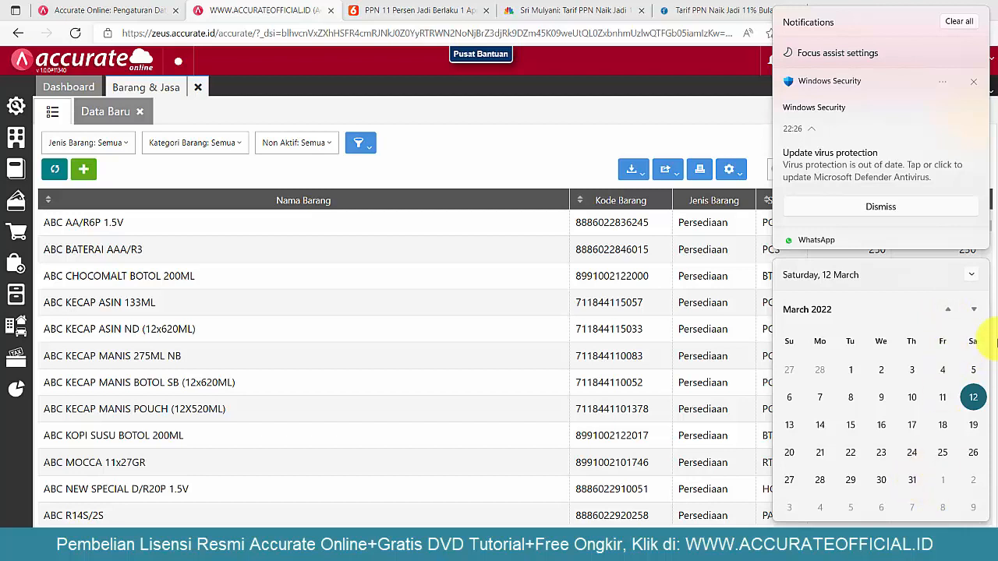
left_click(974, 312)
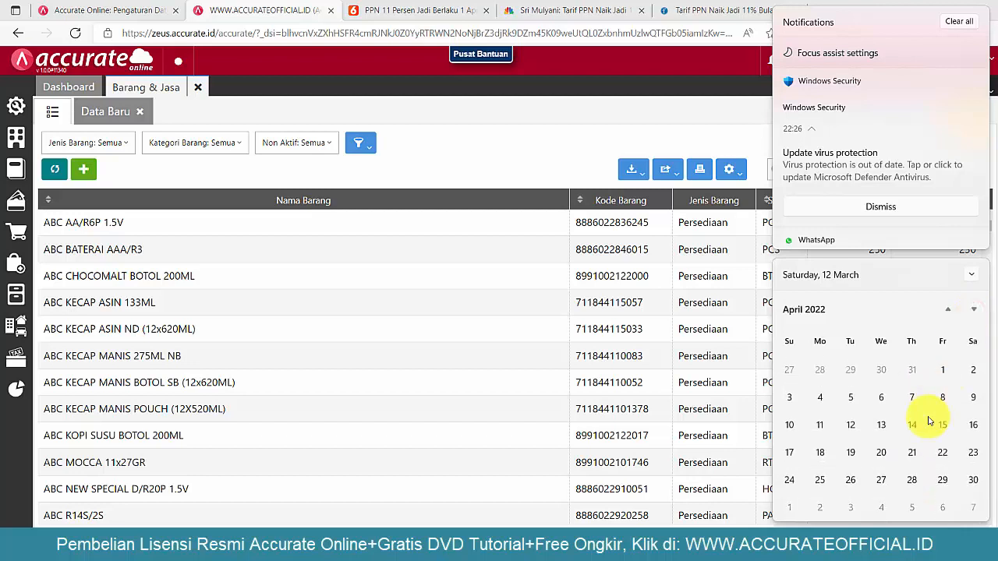
left_click(948, 312)
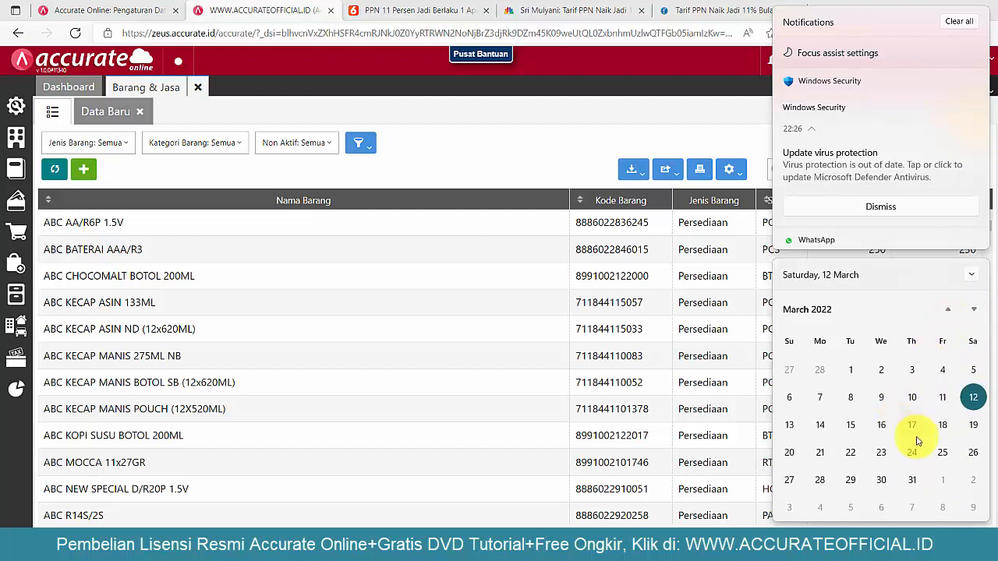
left_click(465, 159)
Step: Close the goods and services module and open the 25/02/2022 sales invoice for Indah Electrik, PT from the Faktur Penjualan list
left_click(198, 88)
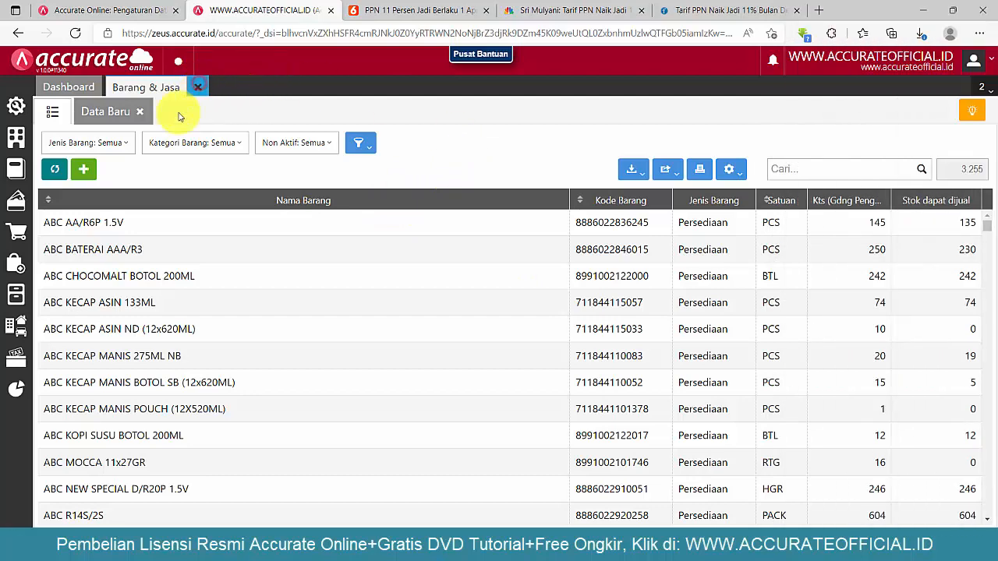
left_click(16, 232)
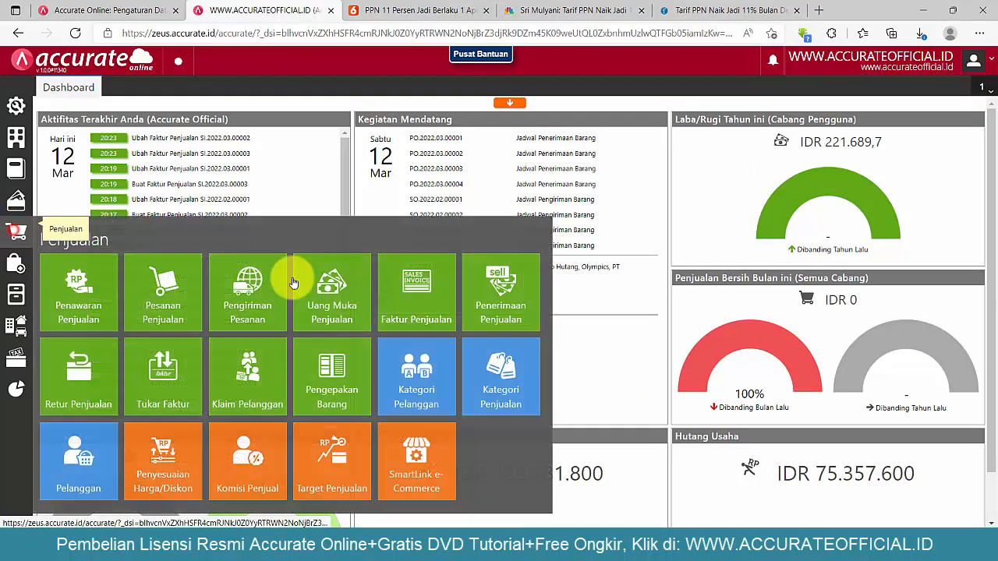
left_click(411, 303)
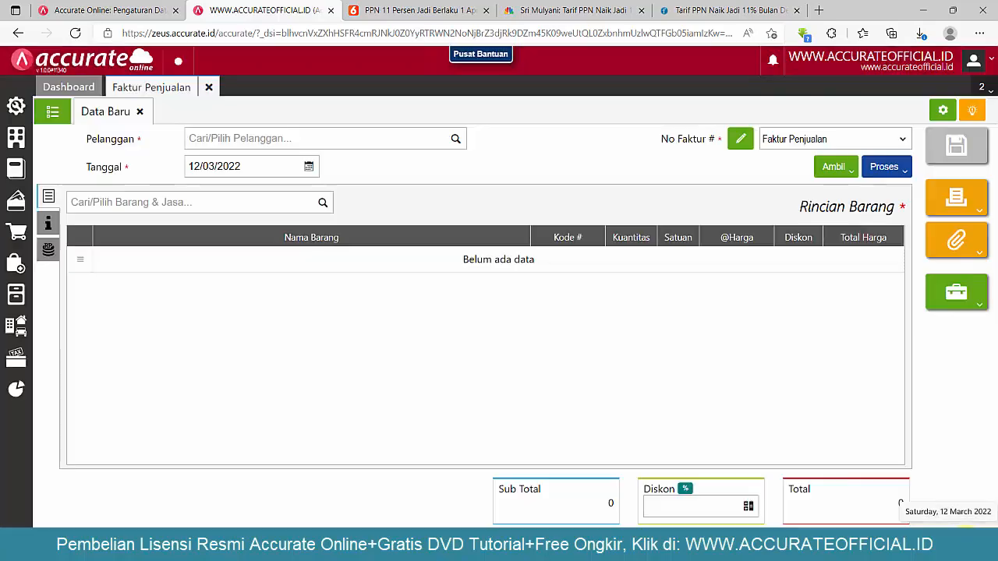
left_click(52, 112)
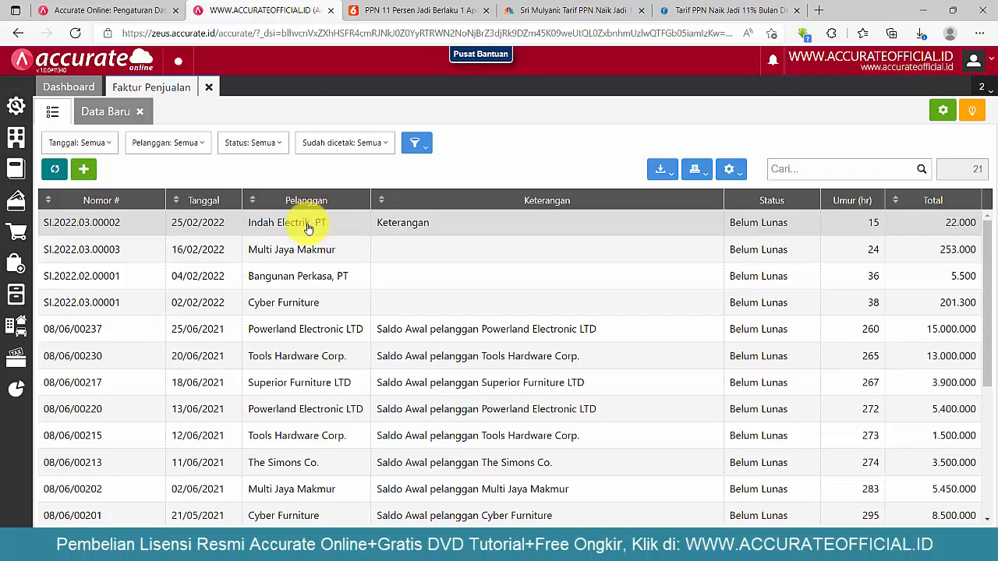
left_click(308, 225)
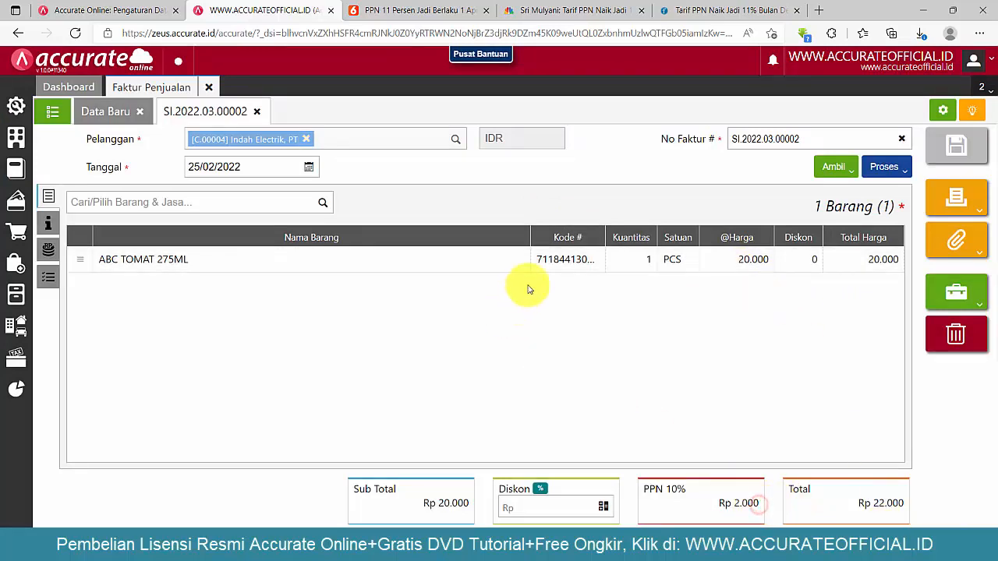
Step: Set the unit price of the ABC TOMAT 275ML line to 400.000 in the invoice's item details
left_click(535, 262)
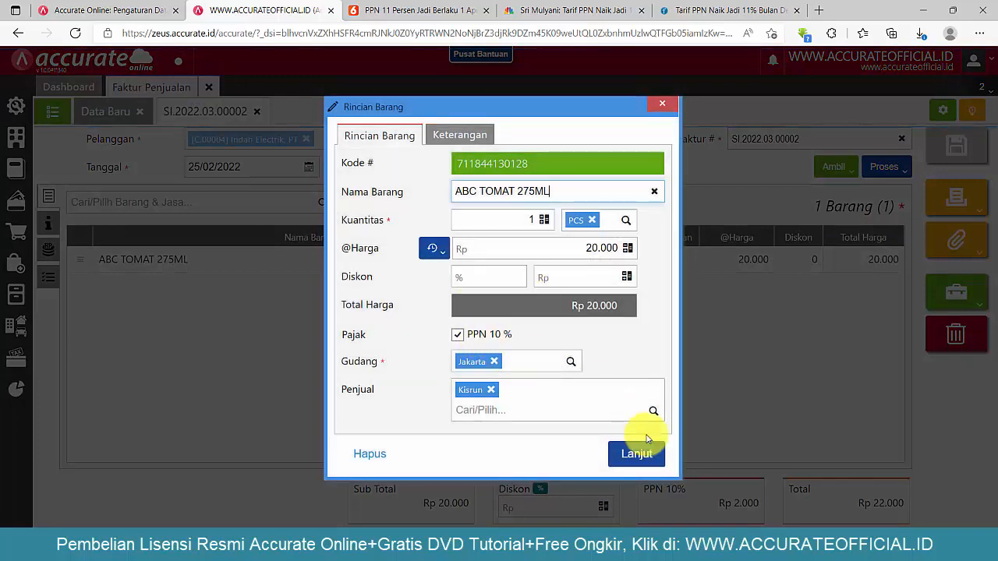
left_click(663, 102)
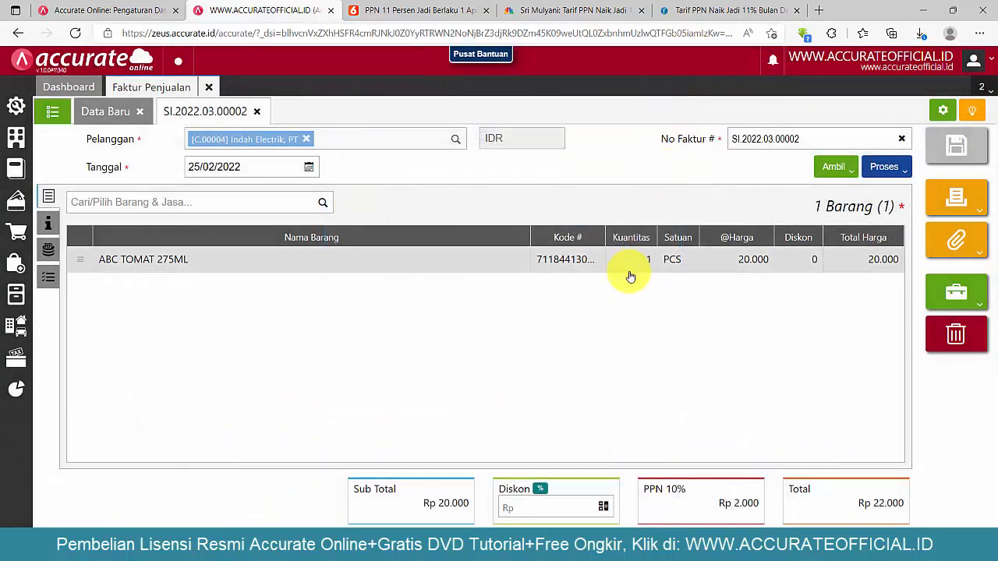
left_click(745, 264)
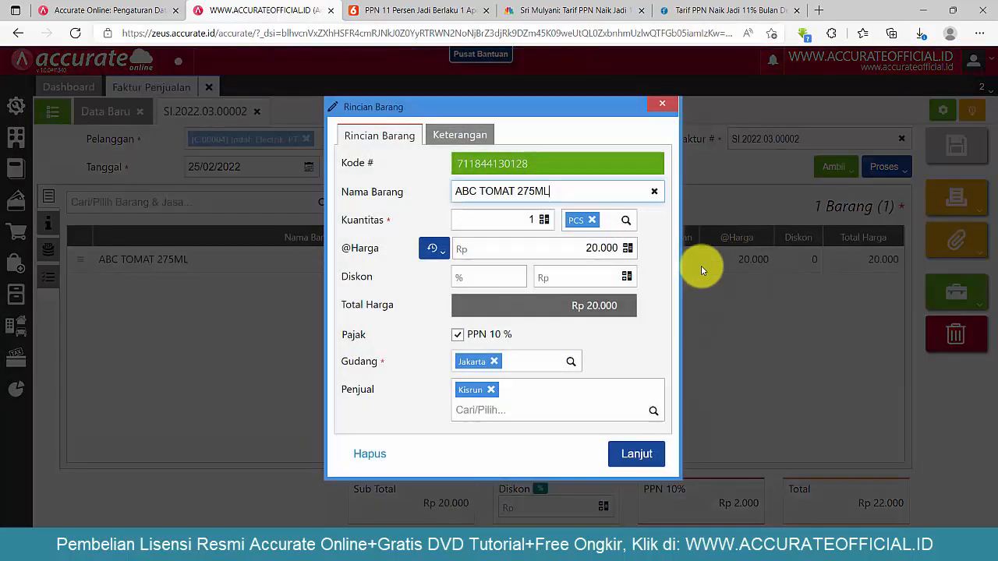
left_click_drag(561, 251, 627, 256)
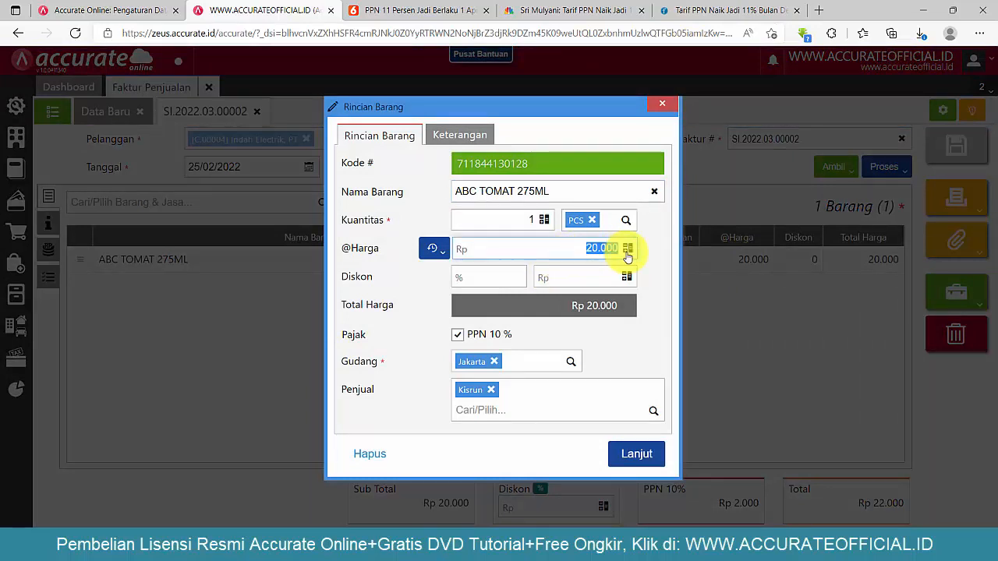
type("400.000")
left_click(594, 273)
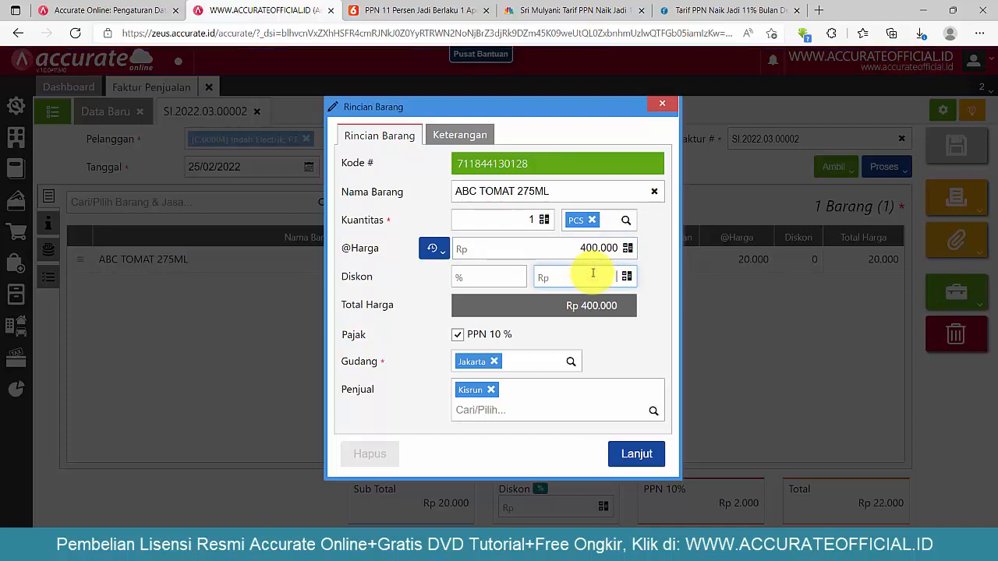
left_click(639, 453)
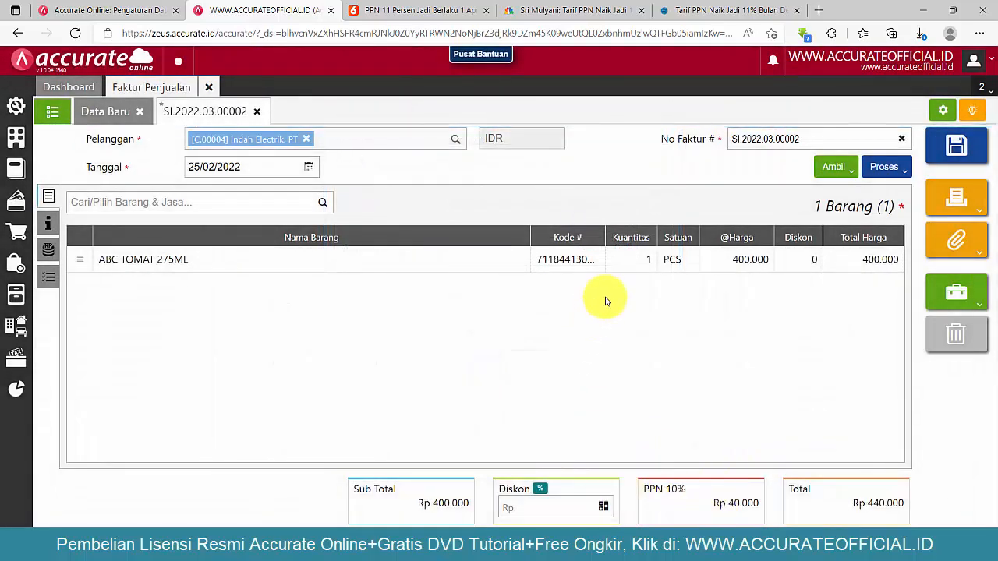
Step: Check the PPN 10 % option on the ABC TOMAT 275ML line and try to save the invoice
left_click(609, 264)
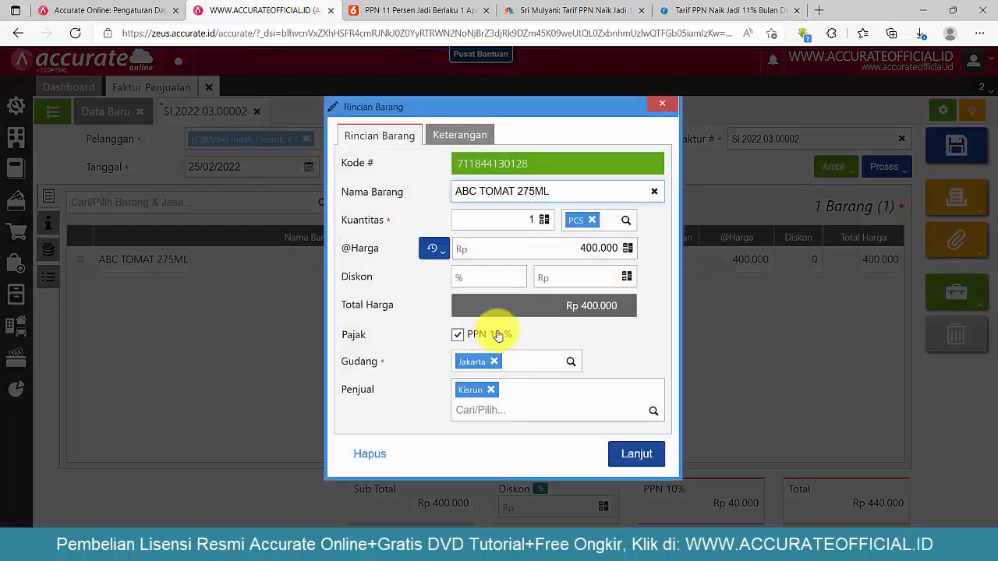
left_click_drag(507, 333, 461, 334)
left_click(638, 455)
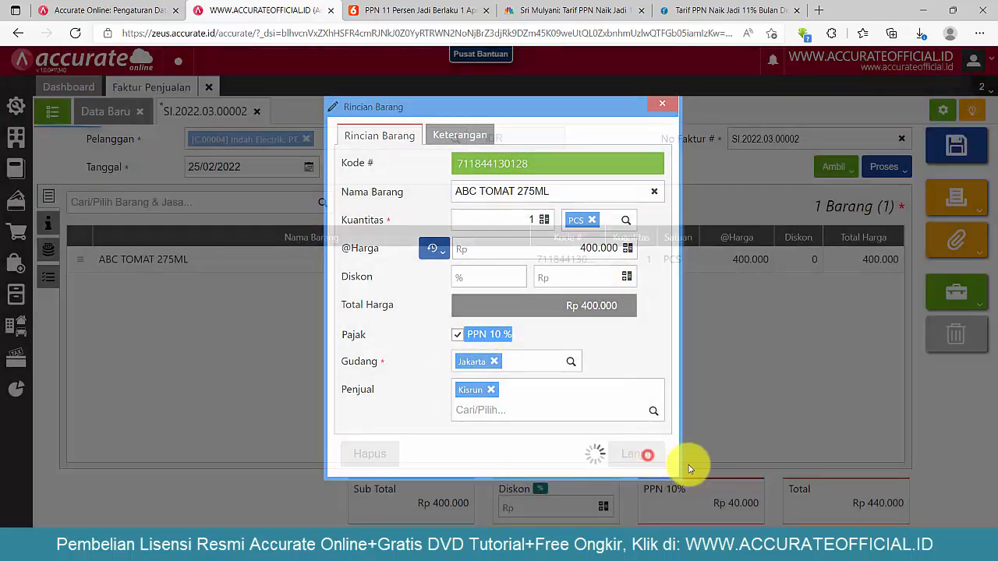
left_click(966, 145)
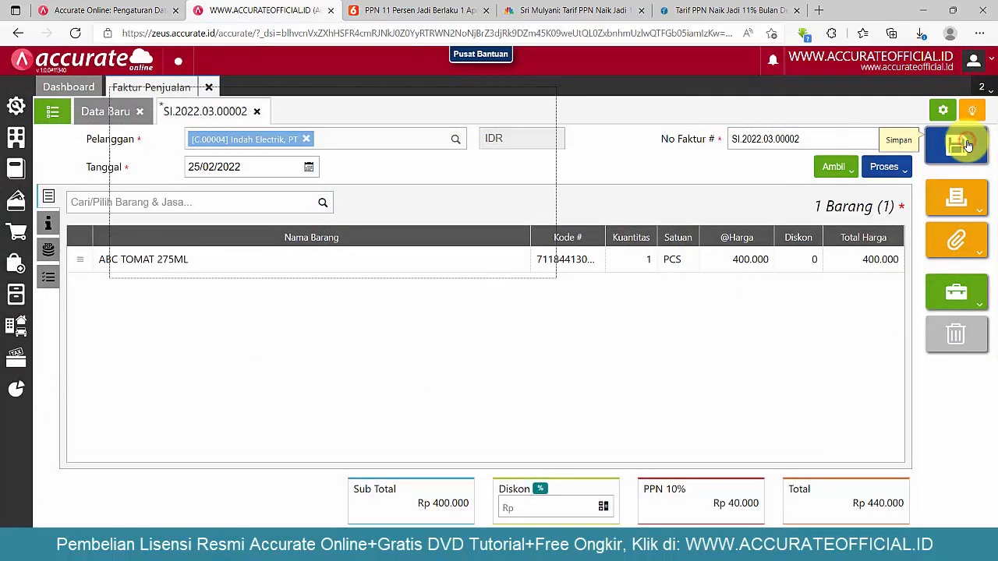
Step: Set the transaction date restriction in the company preferences to Tidak dibatasi and save the preferences
left_click(17, 109)
left_click(83, 180)
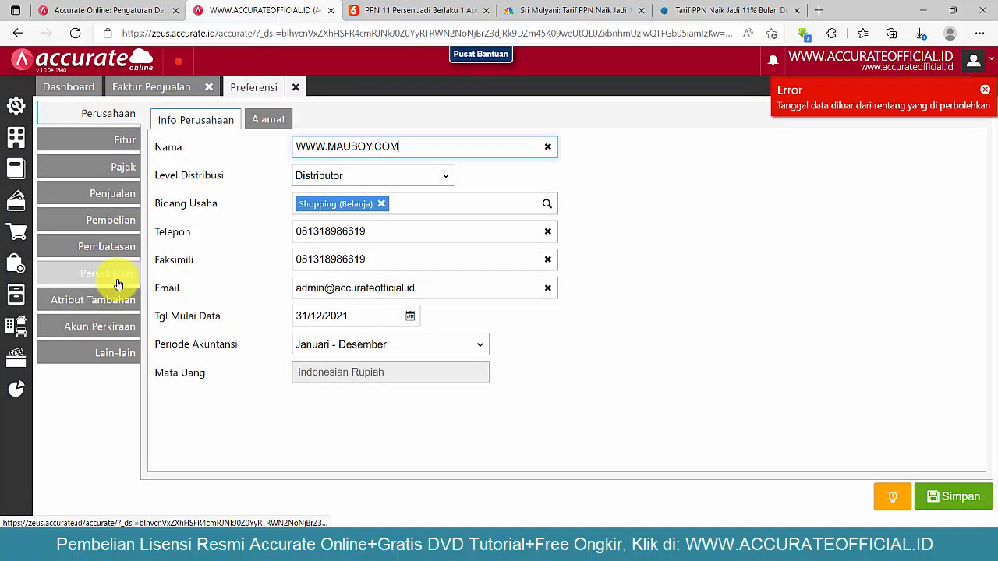
left_click(117, 248)
left_click(285, 123)
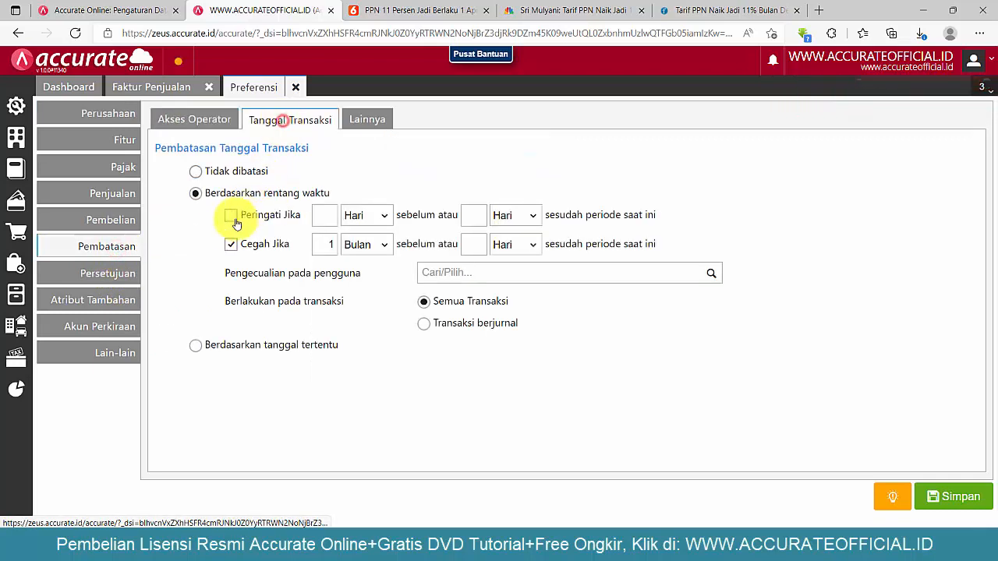
left_click(195, 172)
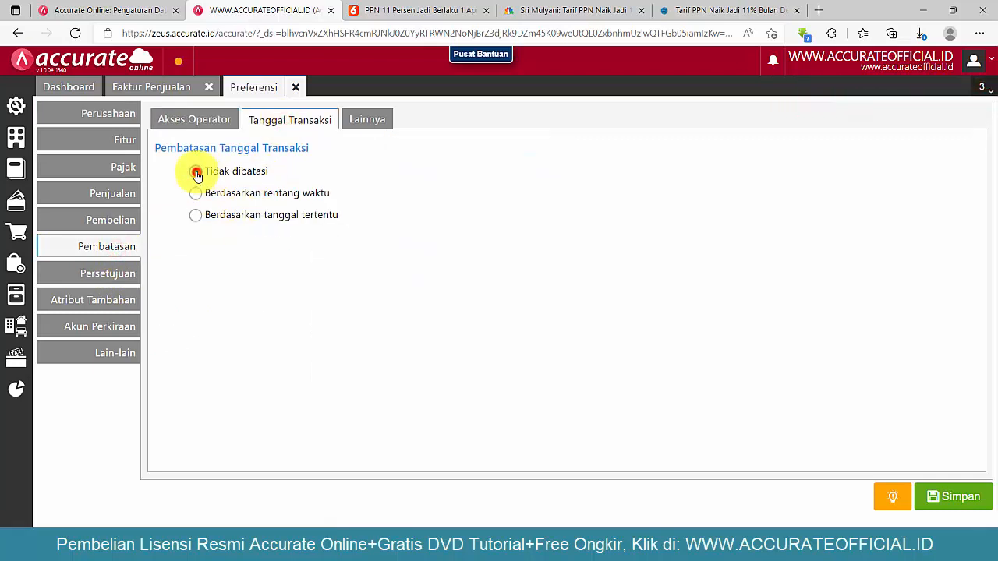
left_click(956, 497)
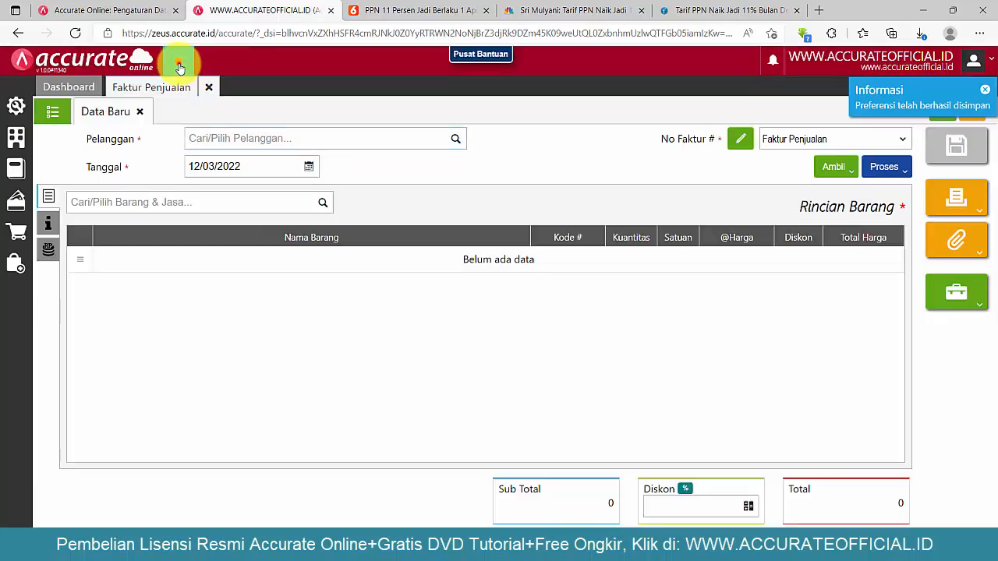
Step: Reopen the unsaved invoice for editing and change the prefix of its tax invoice number to 011
left_click(178, 64)
left_click(250, 173)
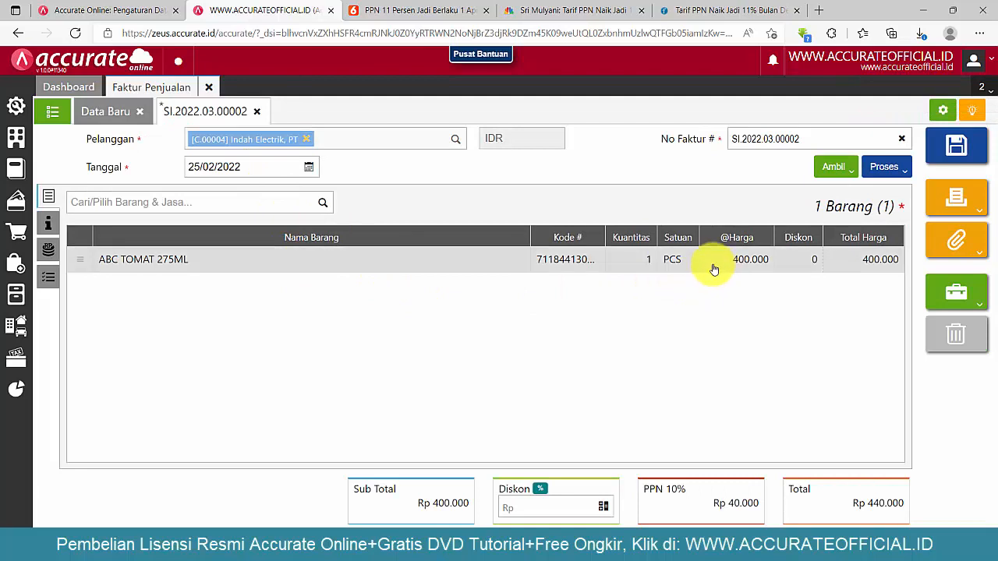
left_click(48, 223)
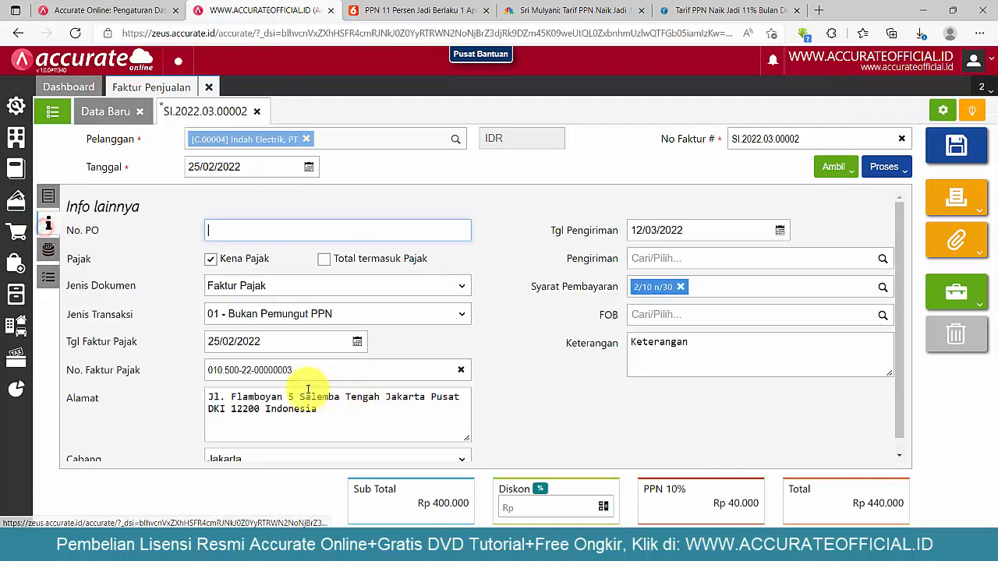
left_click(223, 371)
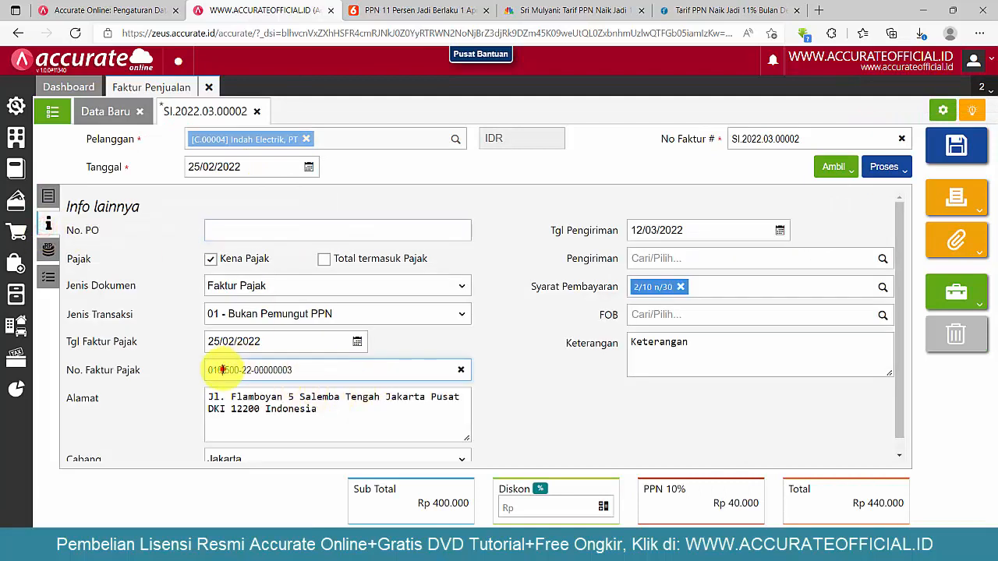
triple_click(292, 370)
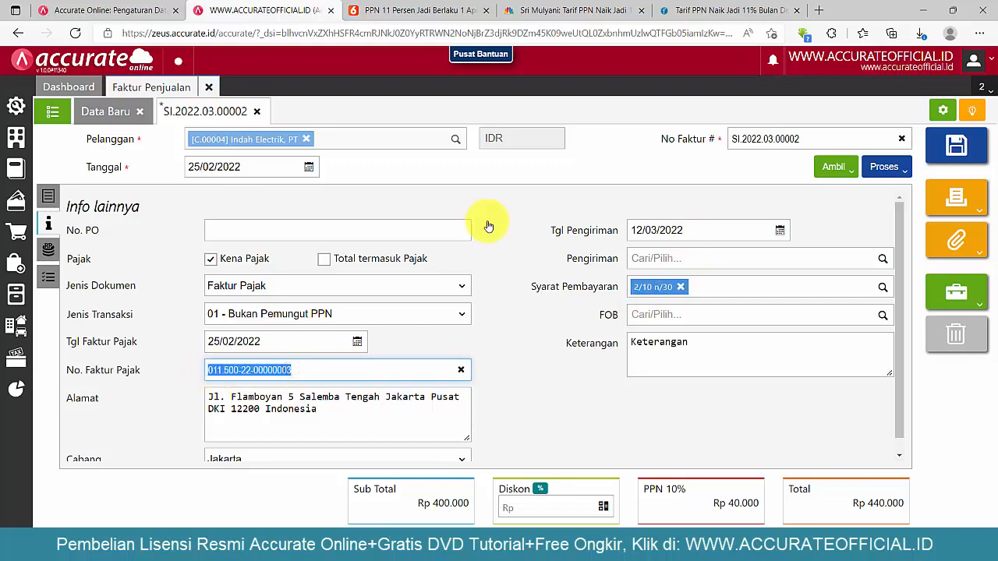
left_click(50, 198)
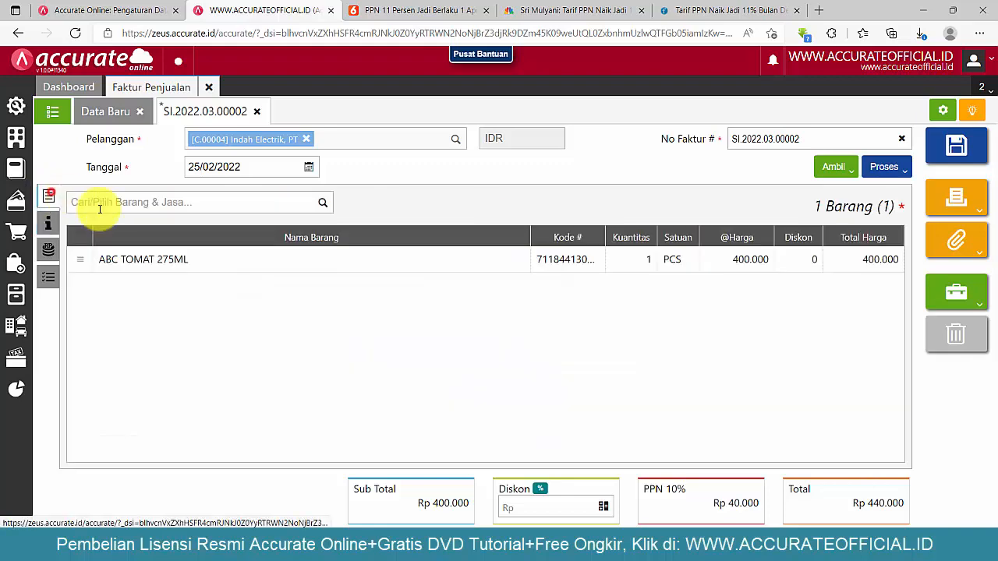
Step: Review the ABC TOMAT 275ML line's details and save the invoice, accepting the confirmation about the tax invoice number
left_click(716, 263)
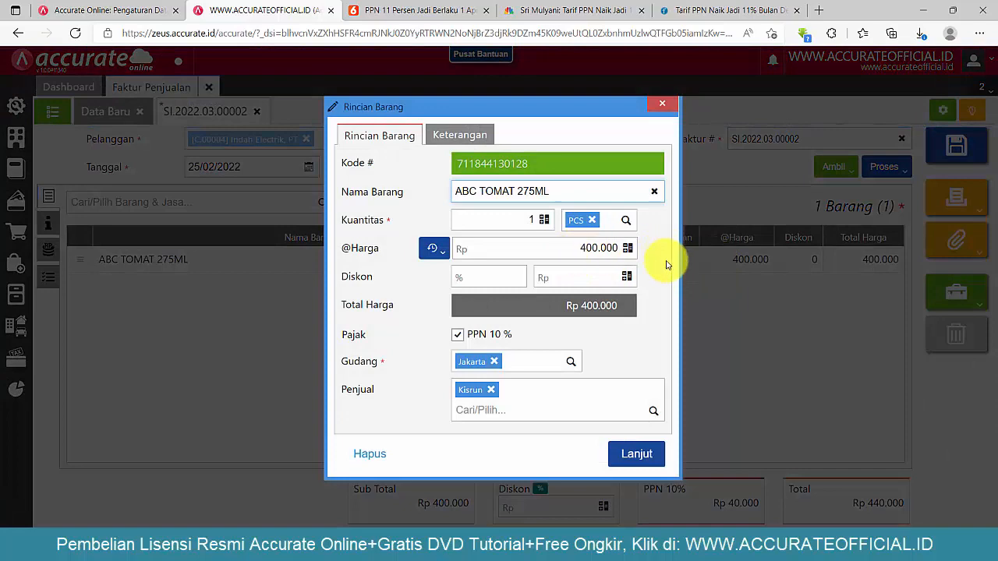
left_click(635, 454)
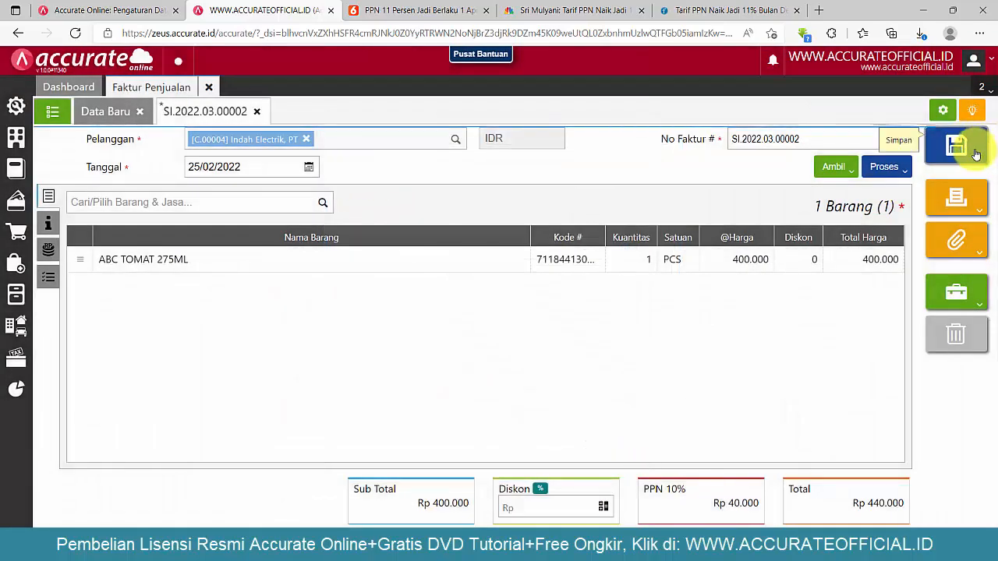
left_click(819, 260)
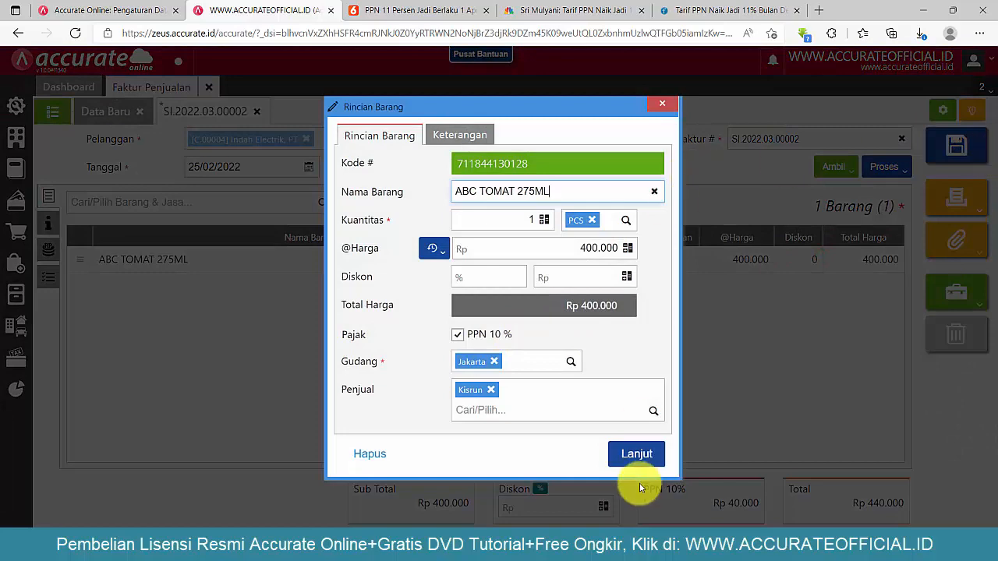
left_click(636, 454)
left_click(956, 145)
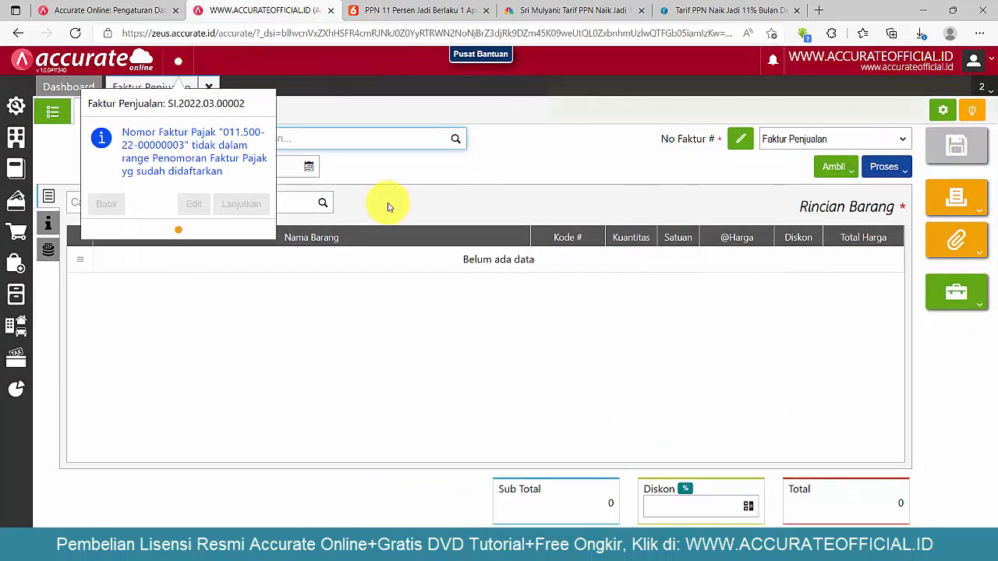
left_click(238, 206)
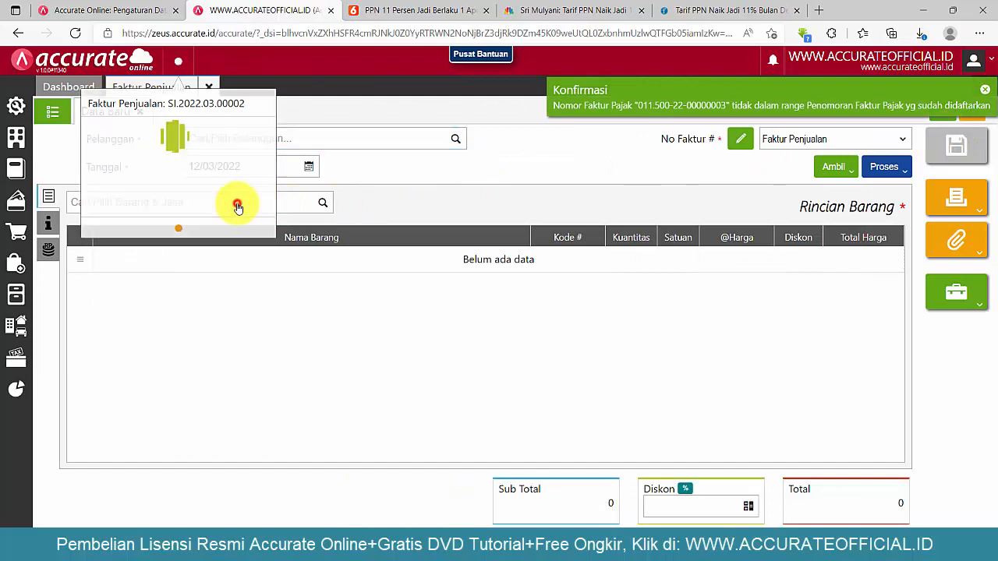
Step: Reopen the saved Indah Electrik, PT invoice from the list and examine the tax option in its item details
left_click(53, 113)
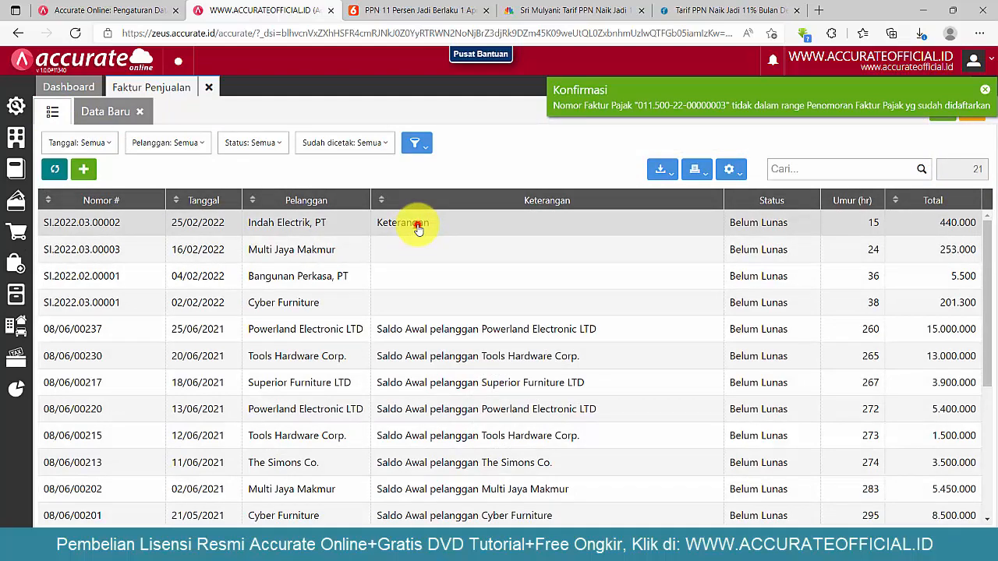
left_click(419, 226)
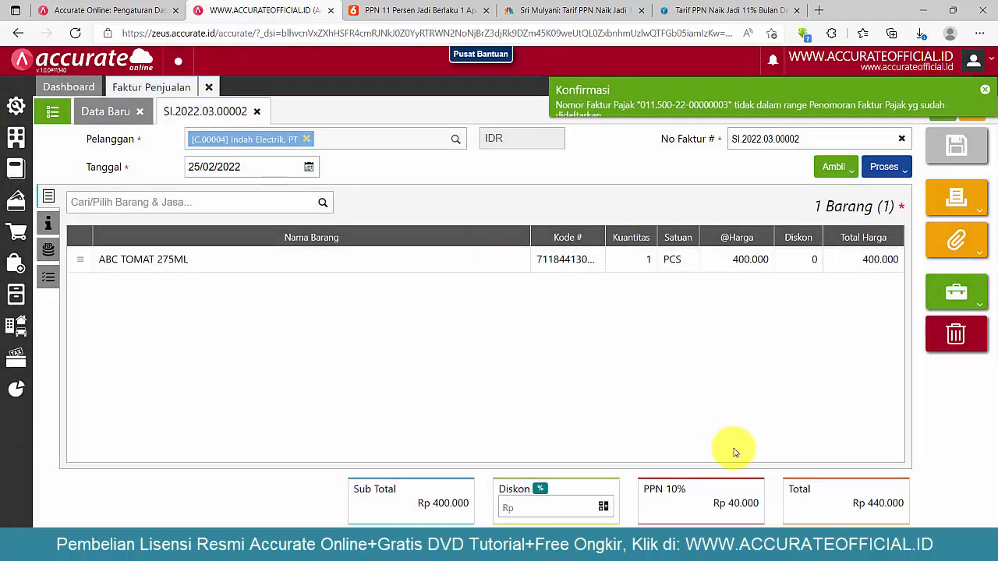
left_click(629, 262)
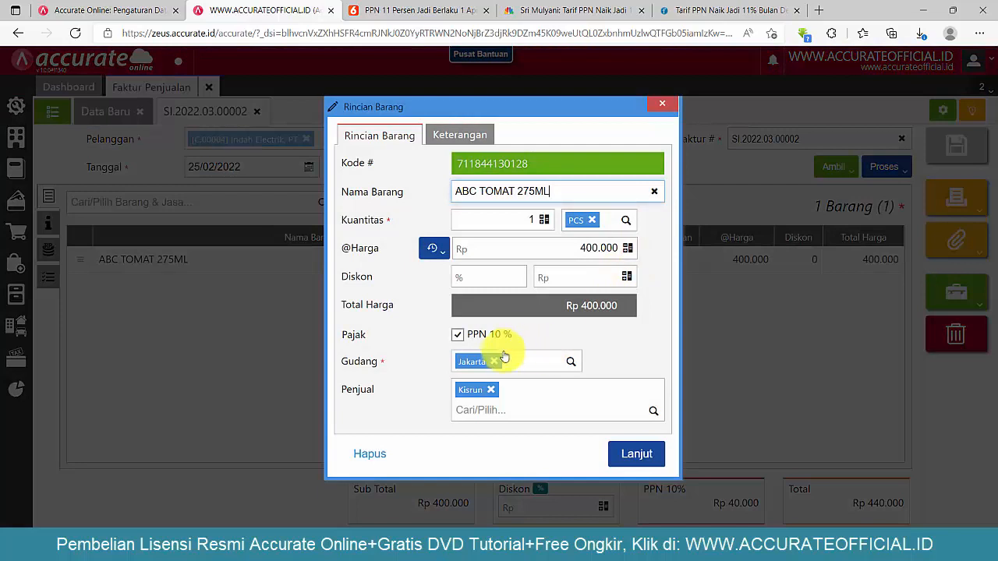
Step: Examine the tax option and unit price in the ABC TOMAT 275ML line's details and close them without changes
left_click_drag(525, 336, 477, 338)
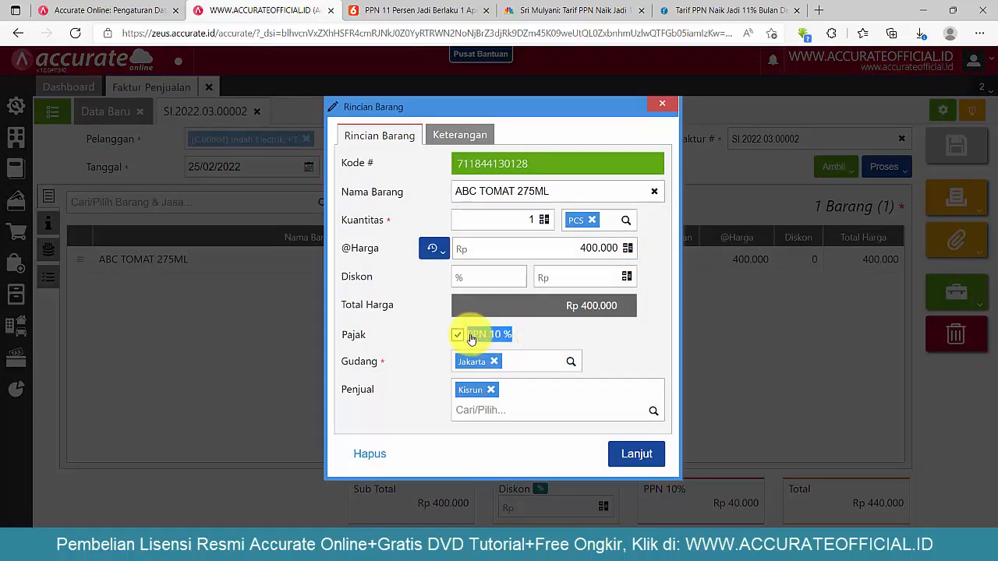
left_click(581, 252)
left_click_drag(581, 252, 626, 251)
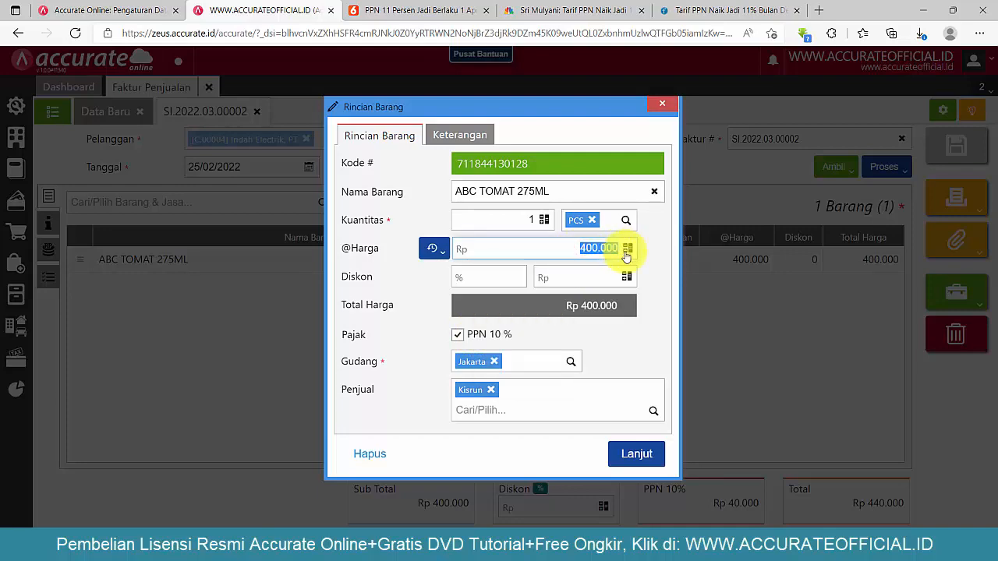
left_click(663, 104)
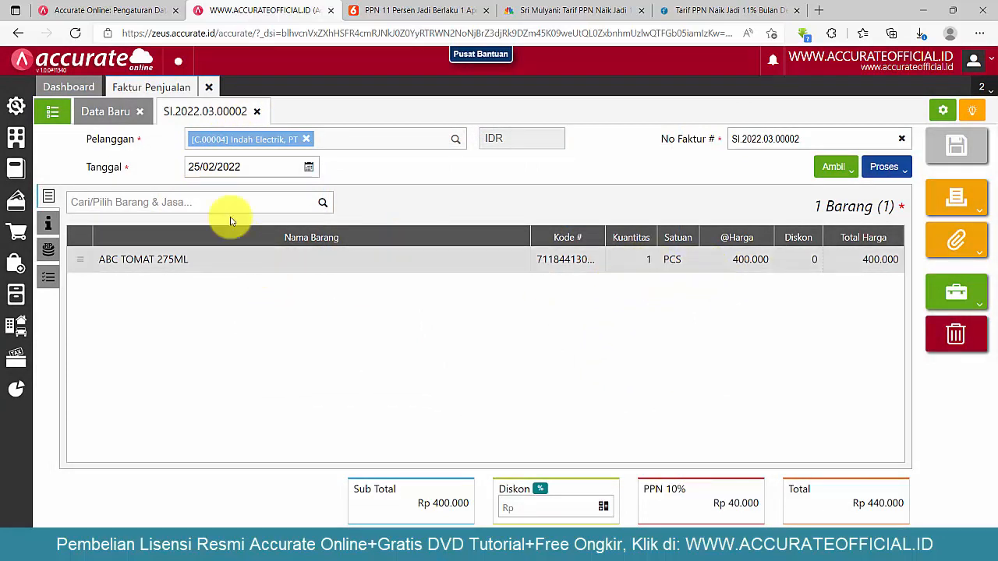
Step: Add ABC KECAP ASIN 133ML to the invoice with a unit price of 10.000, quantity 10 and PPN 10% applied
left_click(323, 204)
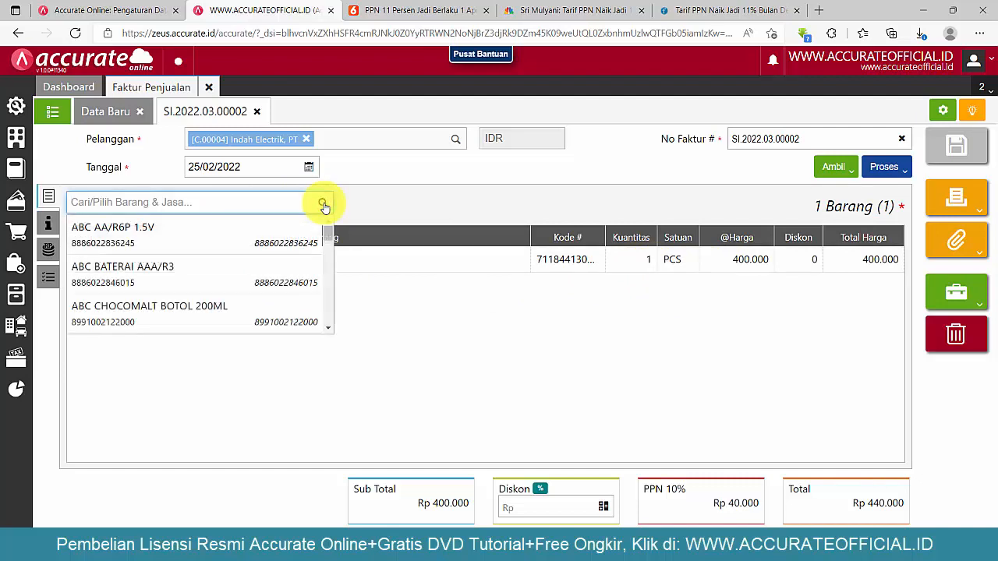
scroll(170, 296, "down", 1)
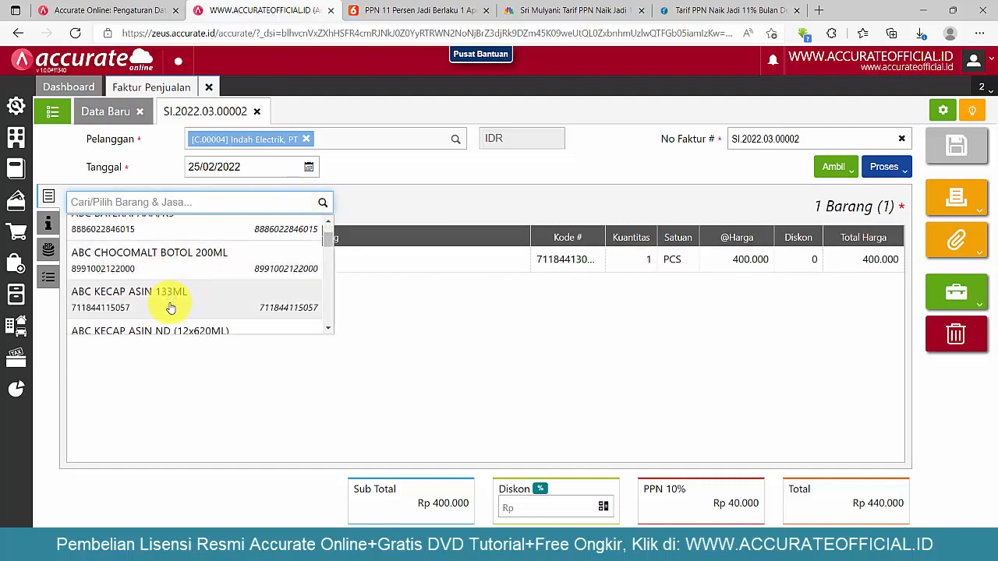
left_click(171, 306)
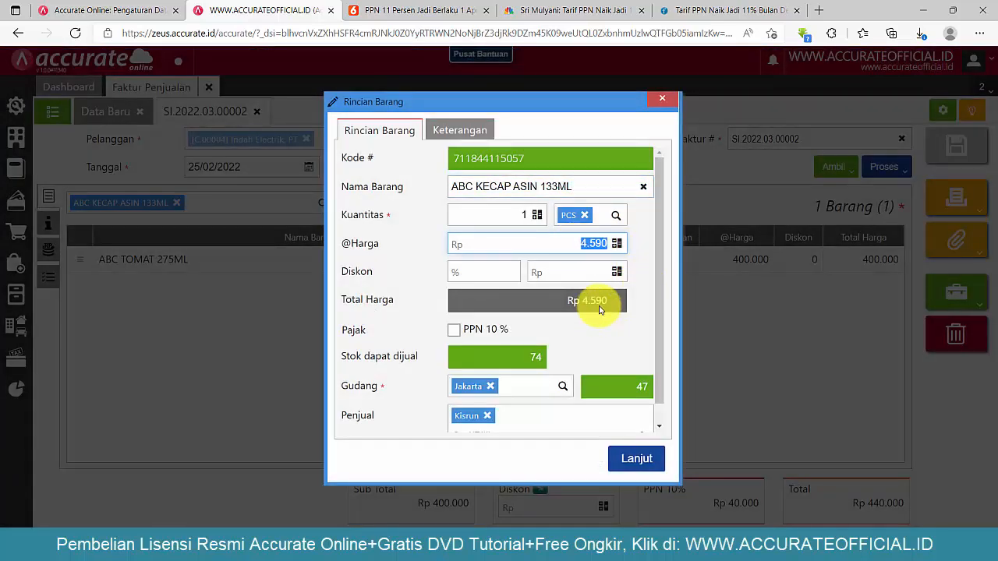
type("10.000")
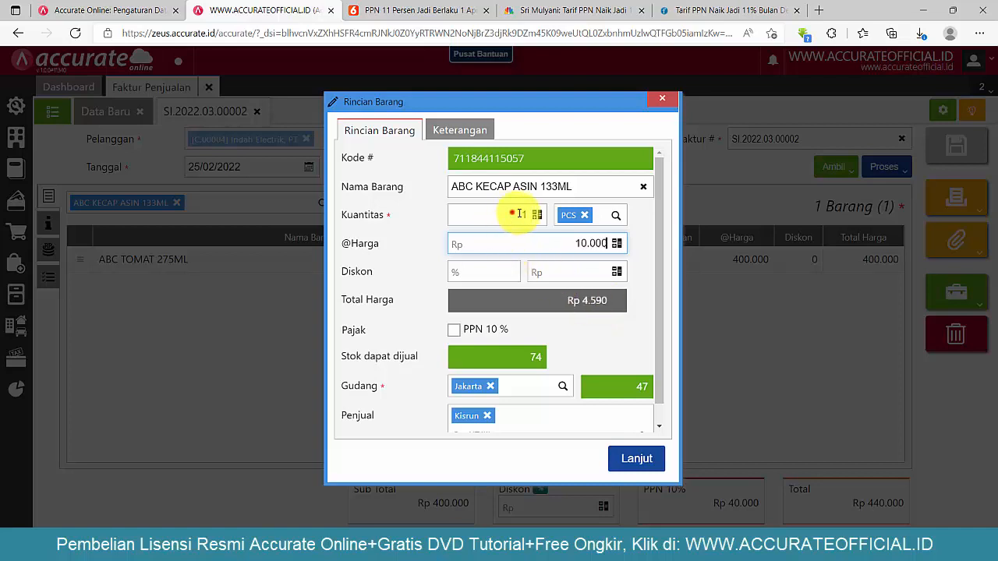
left_click(513, 214)
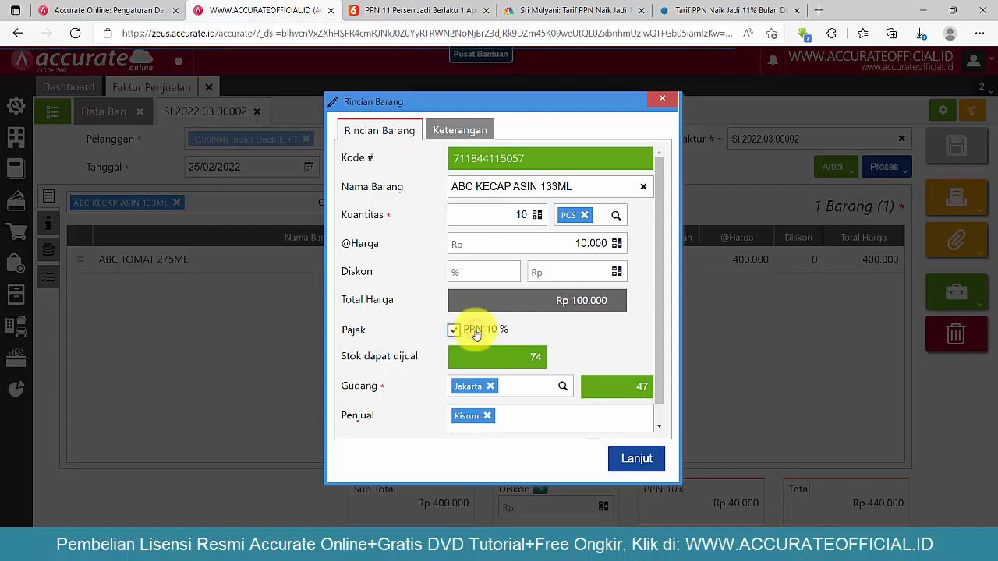
left_click(638, 459)
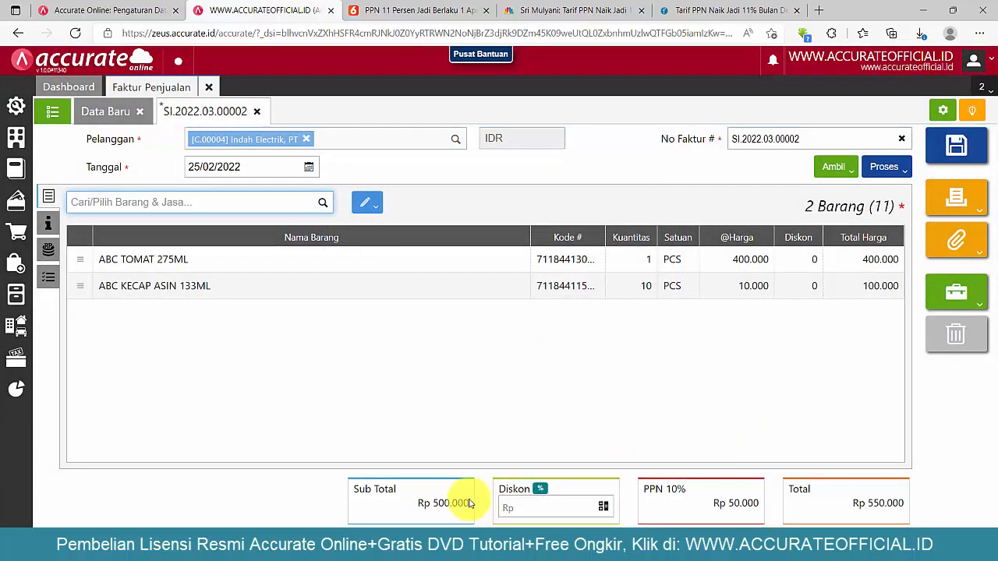
Step: Check the invoice's subtotal and PPN amount, and review the details of both item lines
double_click(436, 503)
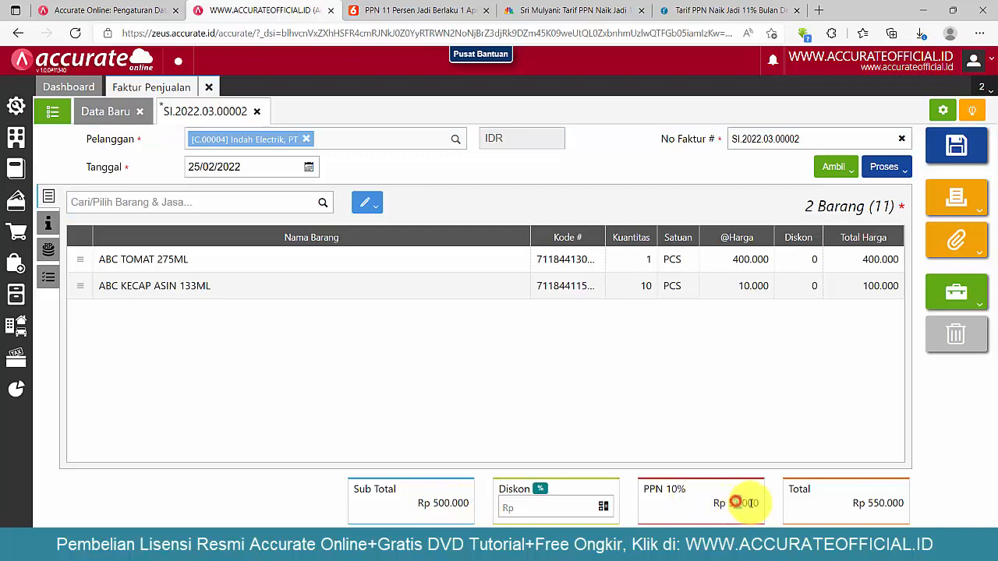
double_click(736, 503)
left_click(499, 262)
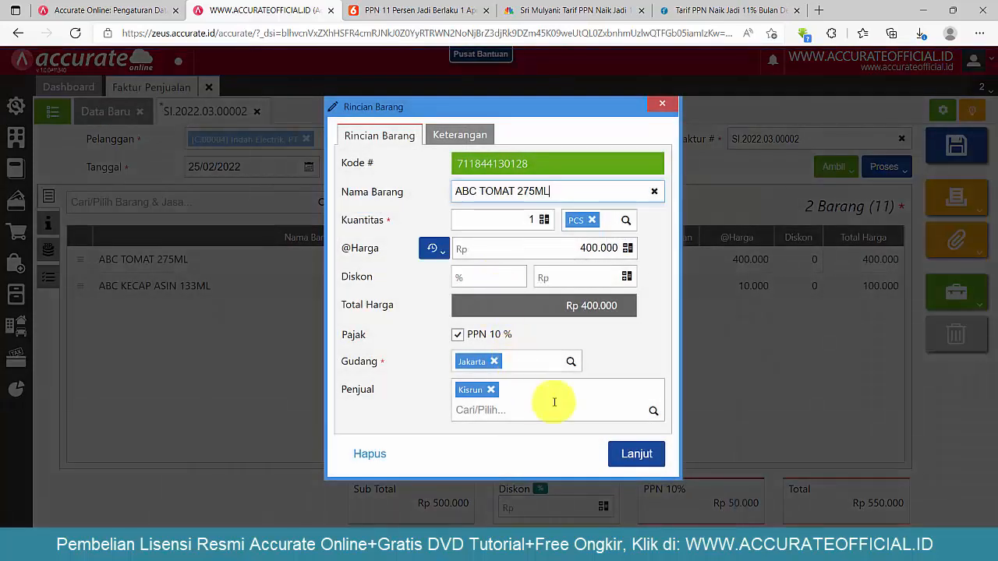
left_click(632, 455)
left_click(486, 285)
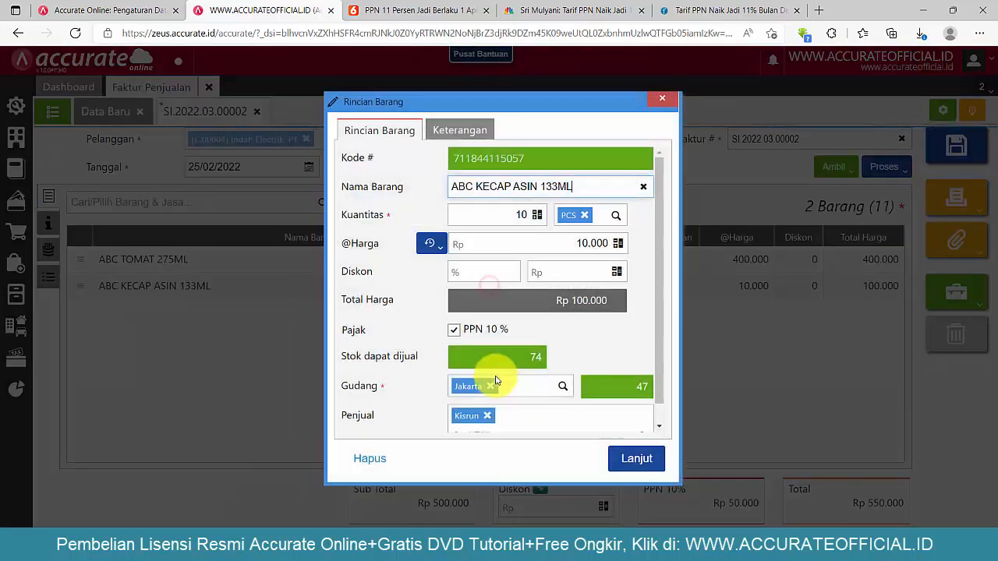
left_click(635, 458)
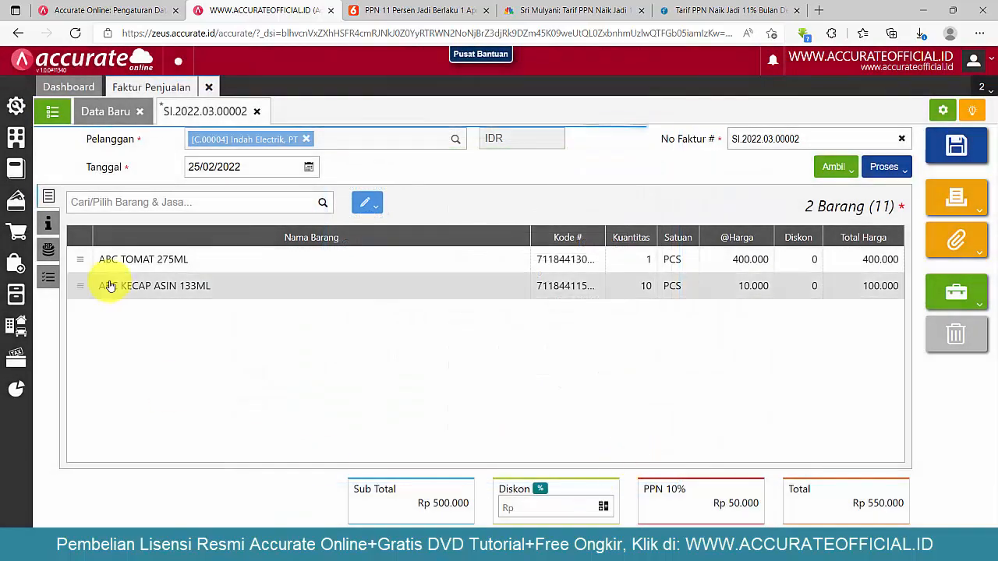
Step: Check the tax invoice number in the invoice's other information and save the invoice, accepting the confirmation about that number
left_click(47, 223)
left_click(305, 373)
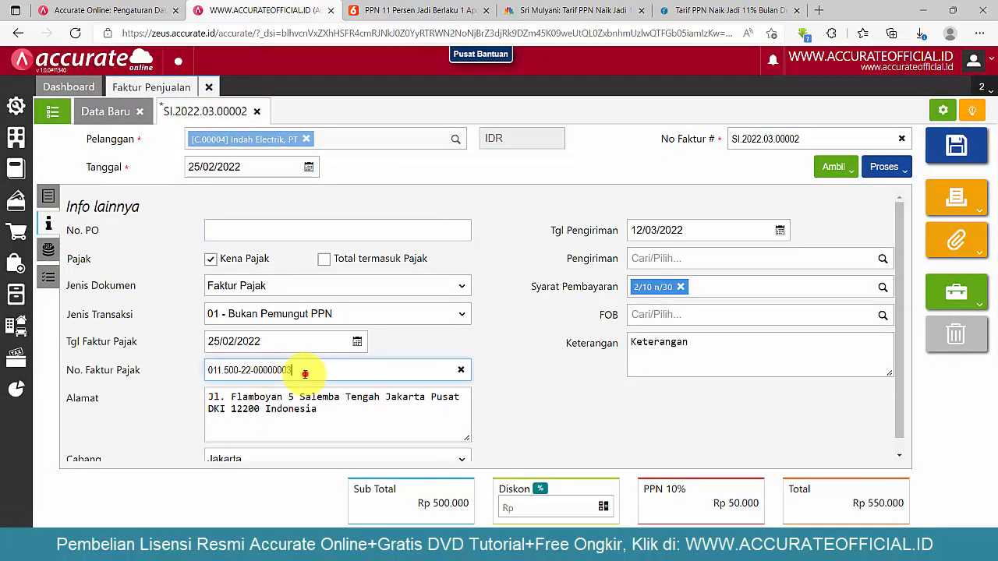
triple_click(305, 373)
left_click(958, 148)
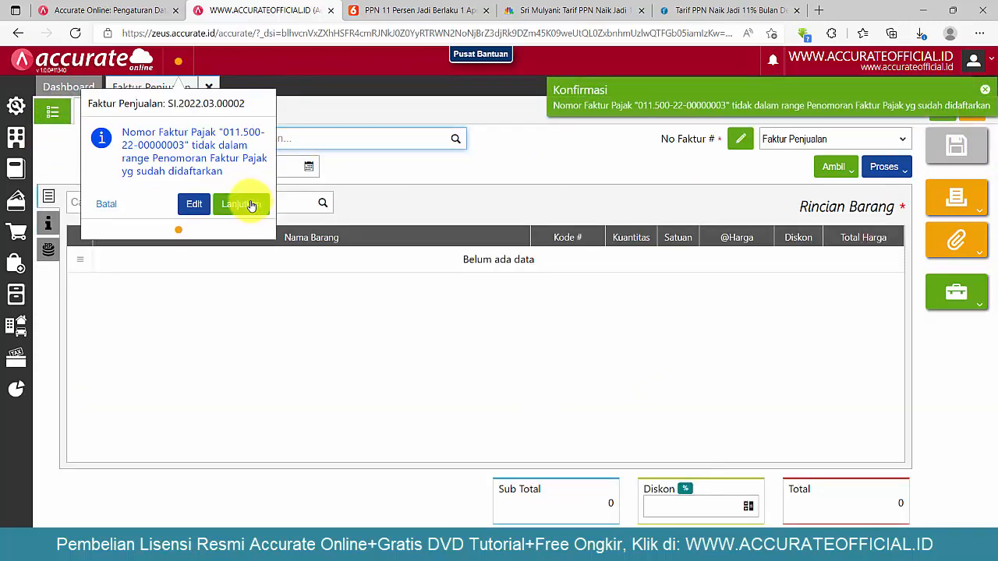
left_click(250, 205)
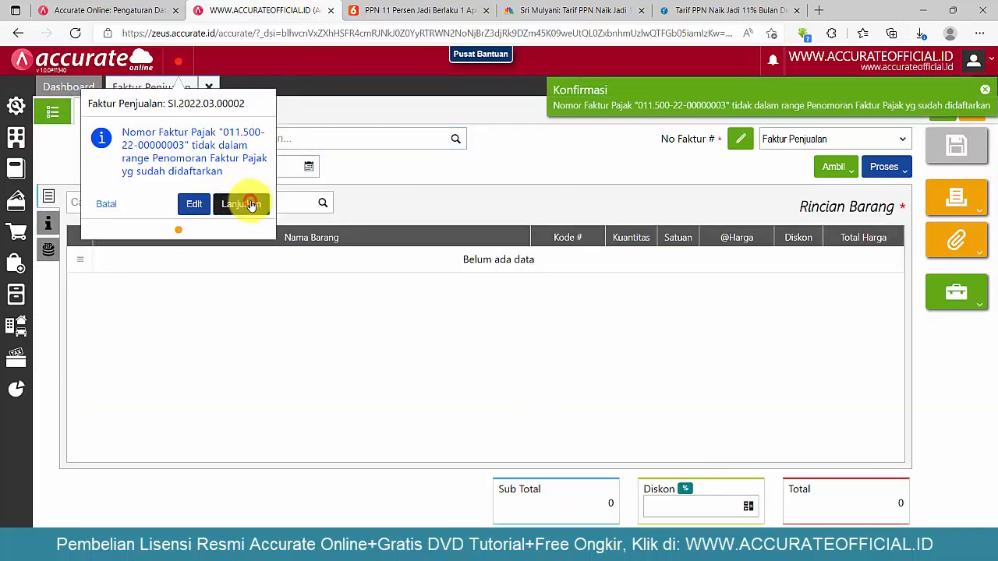
Step: Reopen the saved Indah Electrik, PT invoice from the list and examine its PPN amount and subtotal
left_click(50, 111)
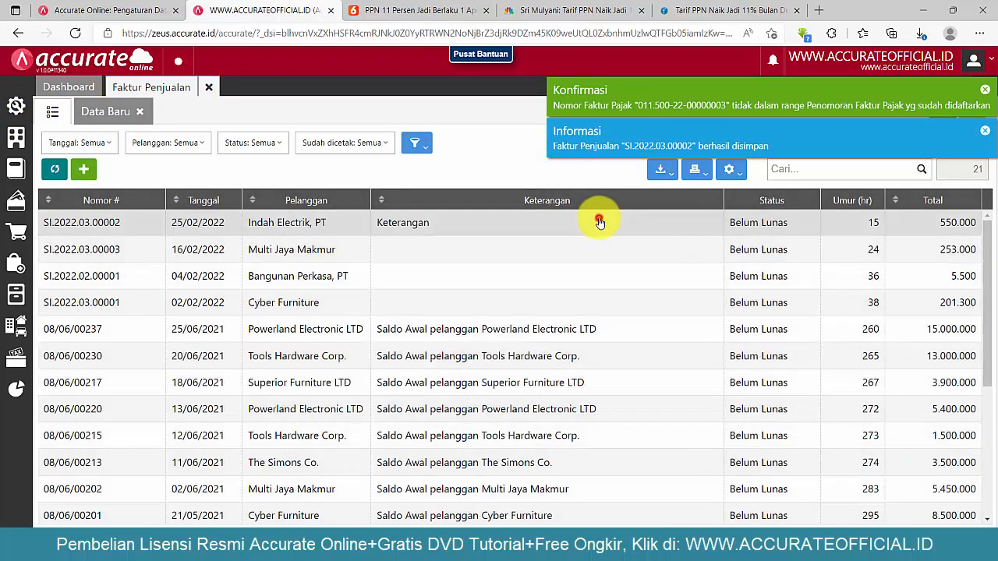
left_click(598, 222)
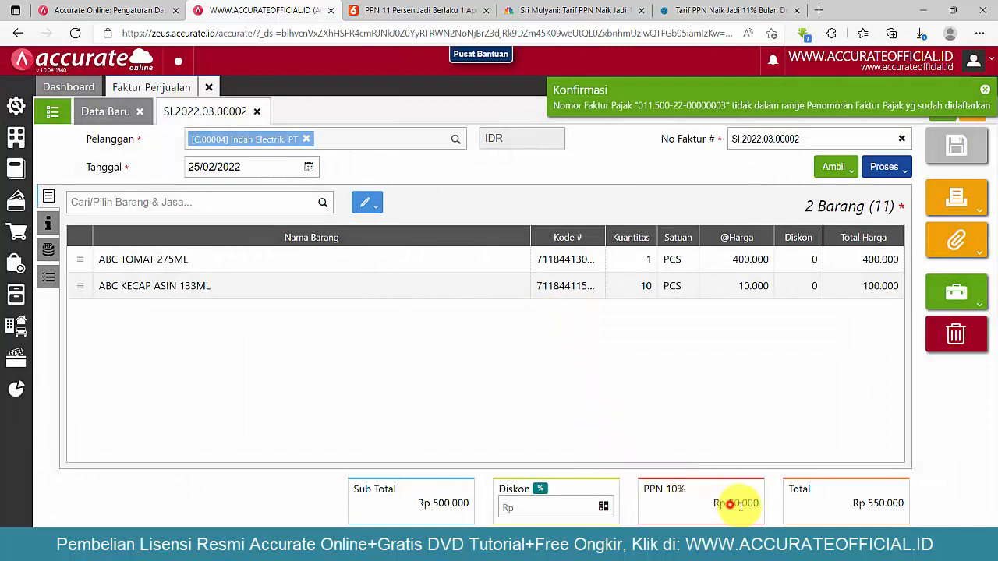
left_click_drag(729, 505, 760, 505)
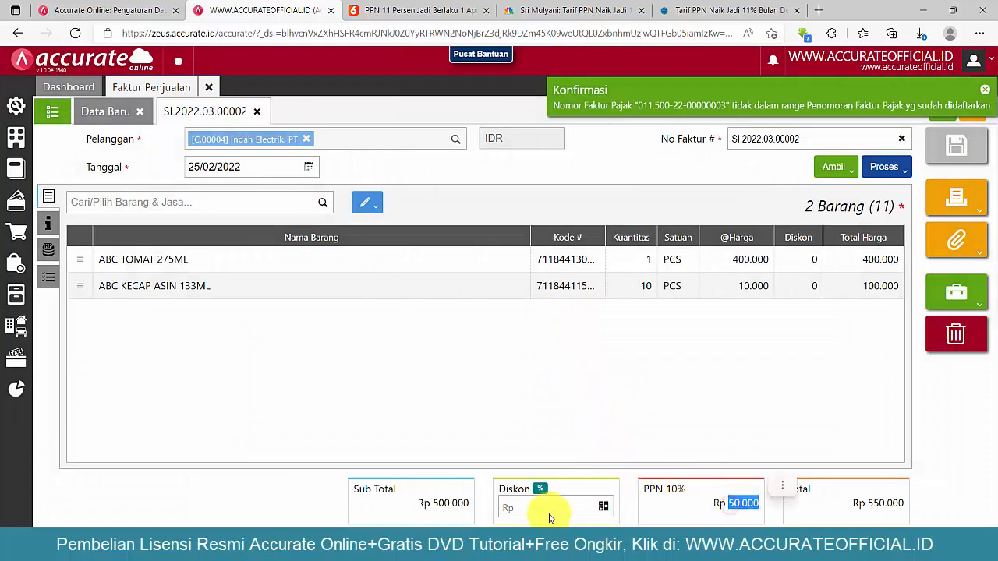
left_click_drag(465, 506, 419, 505)
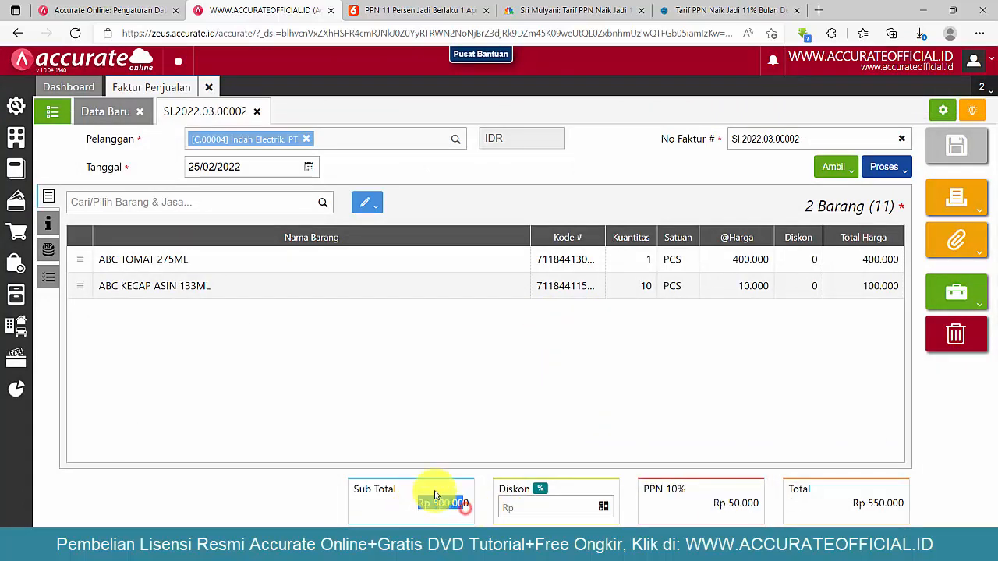
Step: Examine the tax option in the details of the ABC KECAP ASIN 133ML and ABC TOMAT 275ML lines
left_click(591, 279)
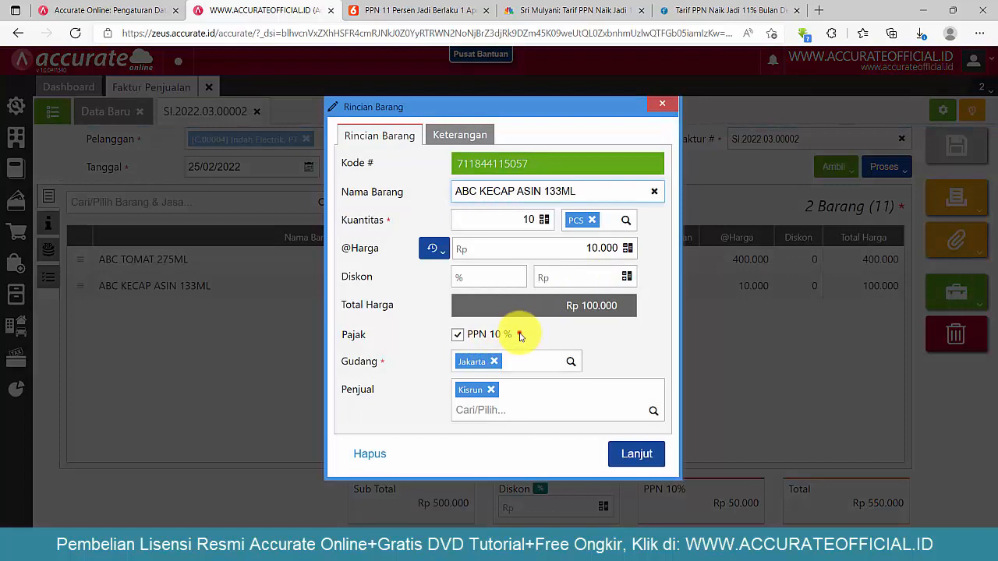
left_click_drag(519, 335, 472, 334)
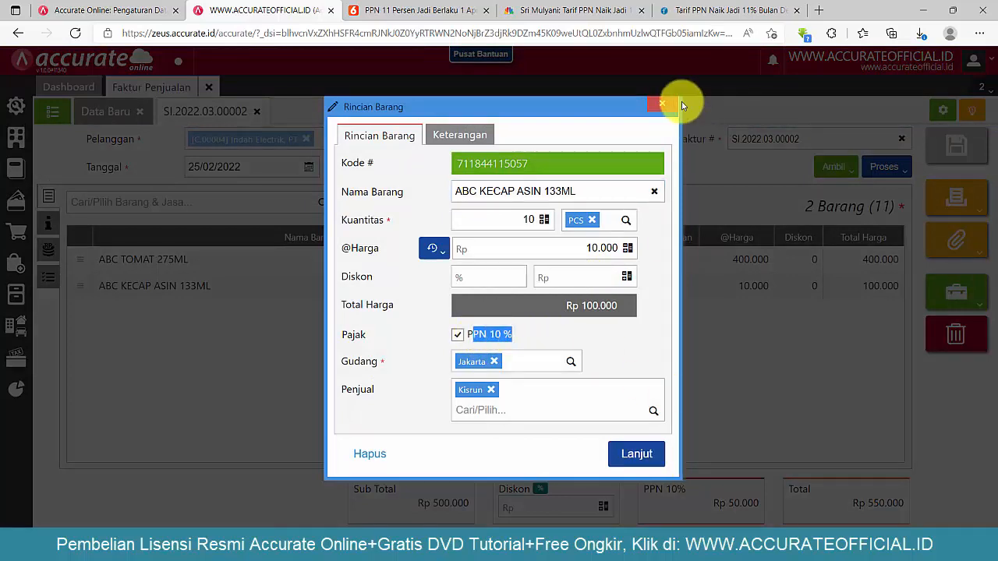
left_click(662, 103)
left_click(553, 260)
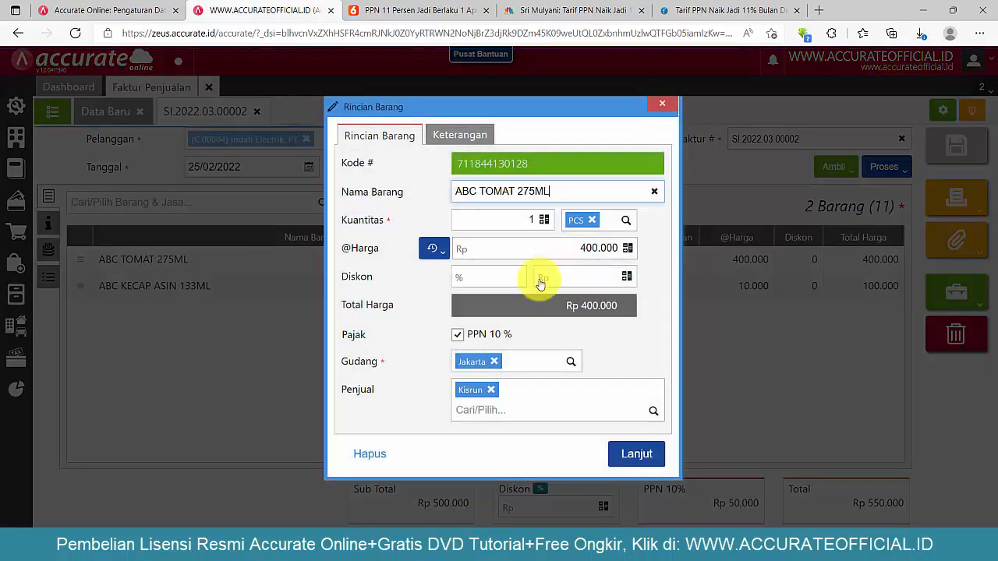
left_click_drag(522, 336, 475, 334)
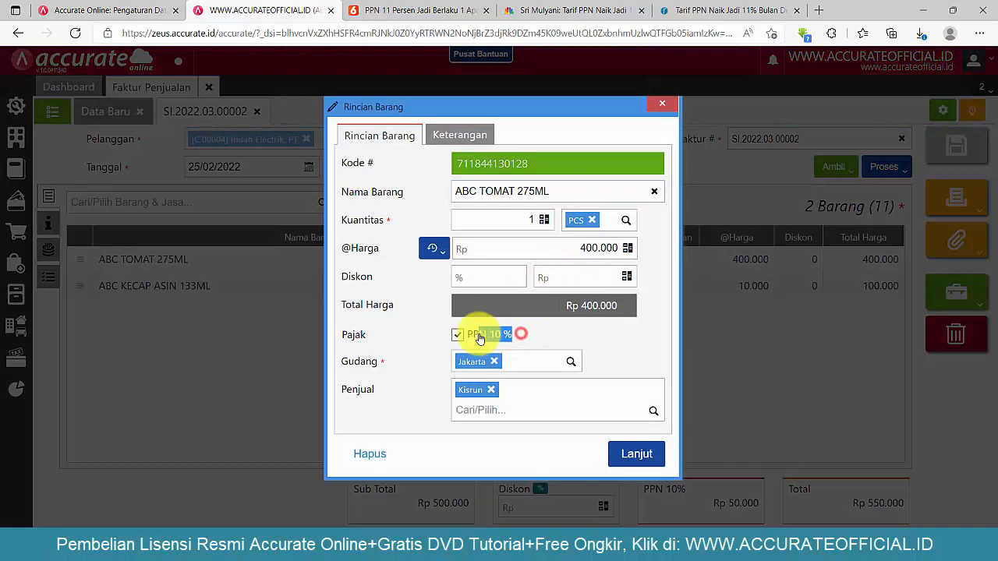
left_click(662, 103)
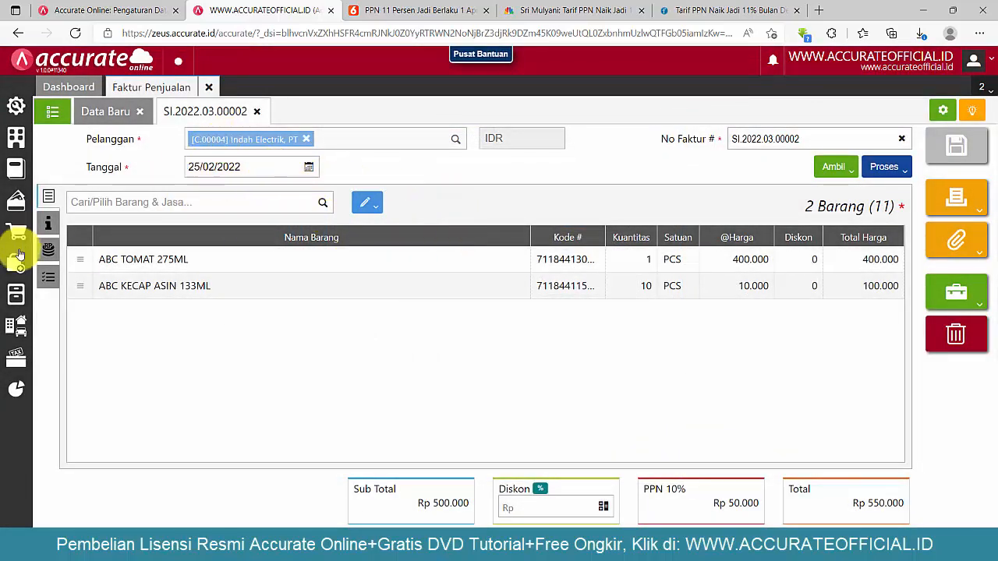
Step: Try adding another ABC TOMAT 275ML line with PPN 10% applied, and close its details without keeping it
left_click(320, 207)
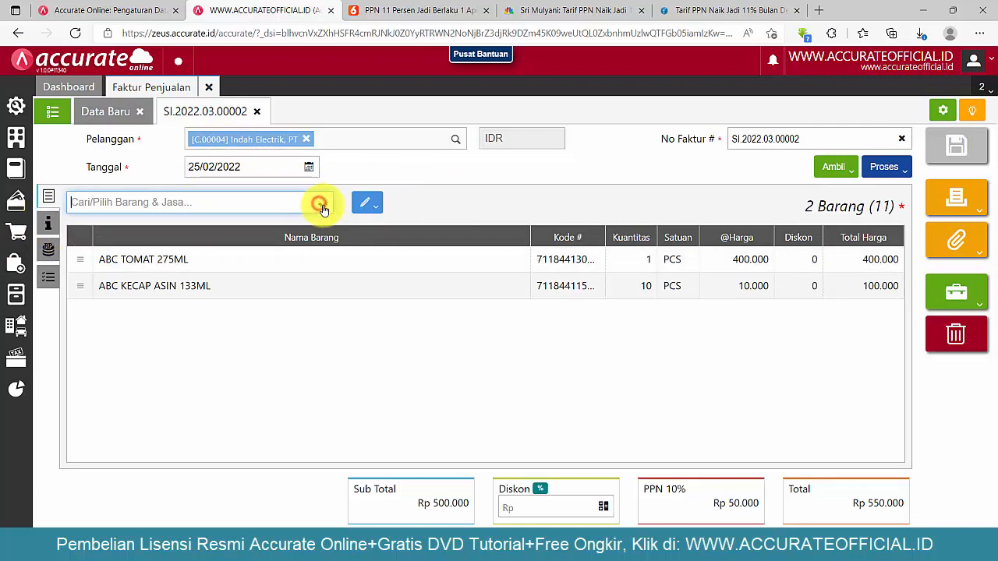
scroll(218, 316, "down", 3)
scroll(224, 310, "down", 2)
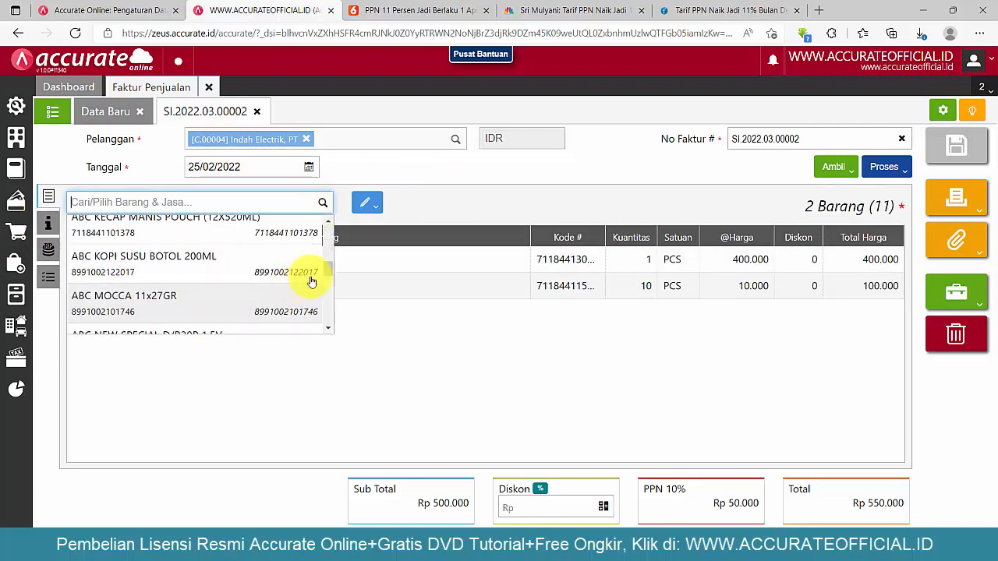
left_click_drag(327, 268, 329, 331)
left_click(180, 313)
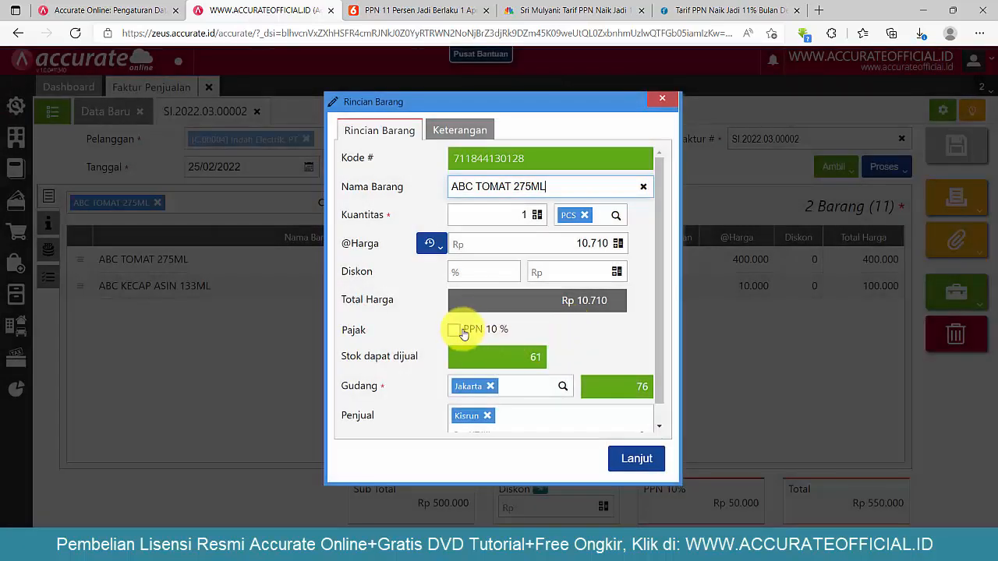
left_click(460, 330)
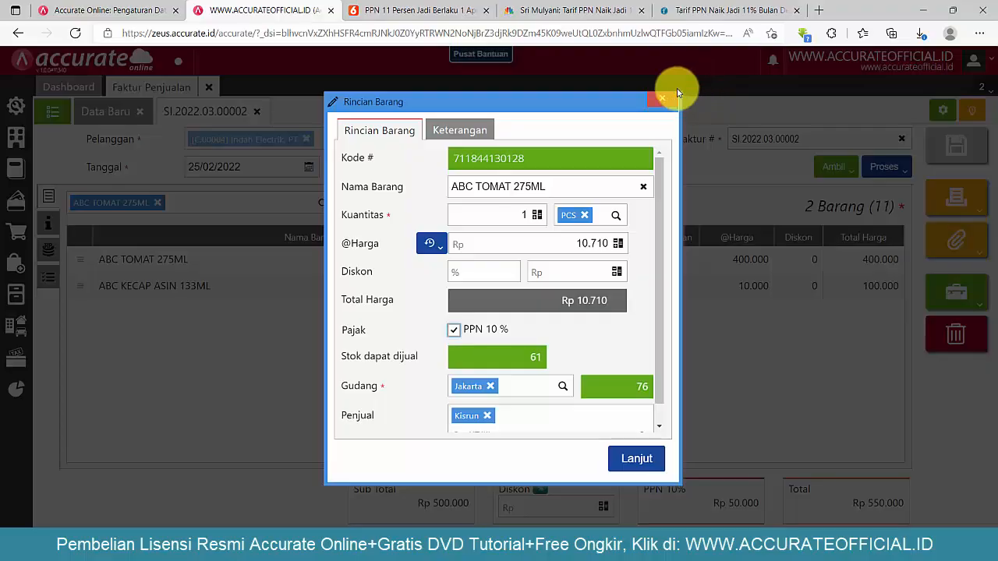
left_click(663, 87)
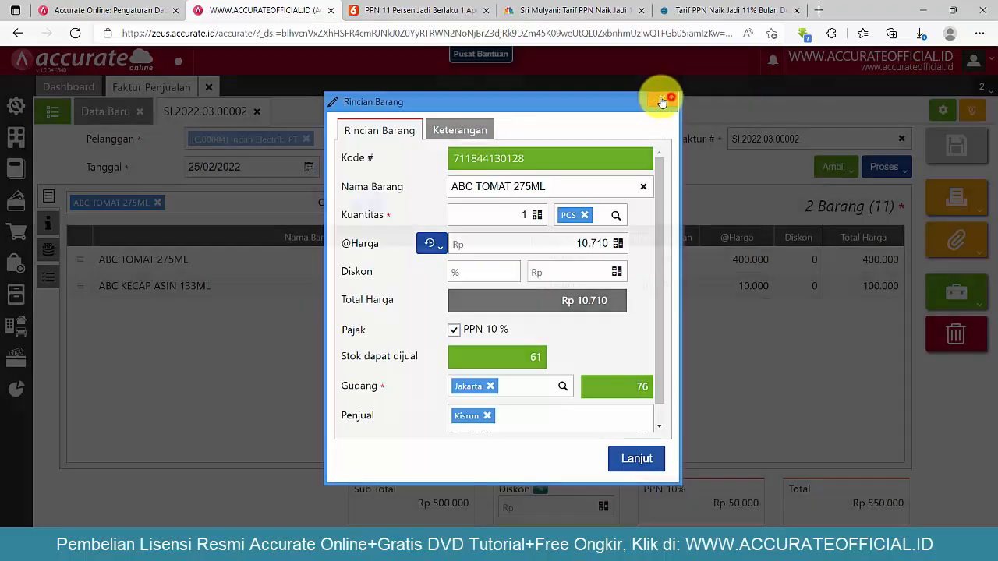
Step: Close the sales invoices and open the Indah Electrik, PT sales order dated 23/02/2022 from the Pesanan Penjualan list
left_click(259, 112)
left_click(208, 87)
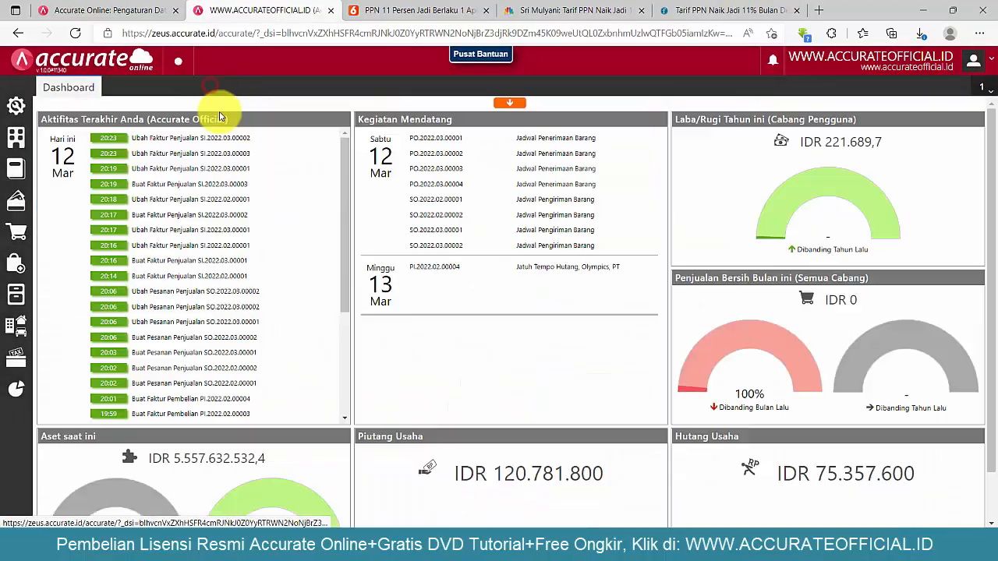
left_click(17, 232)
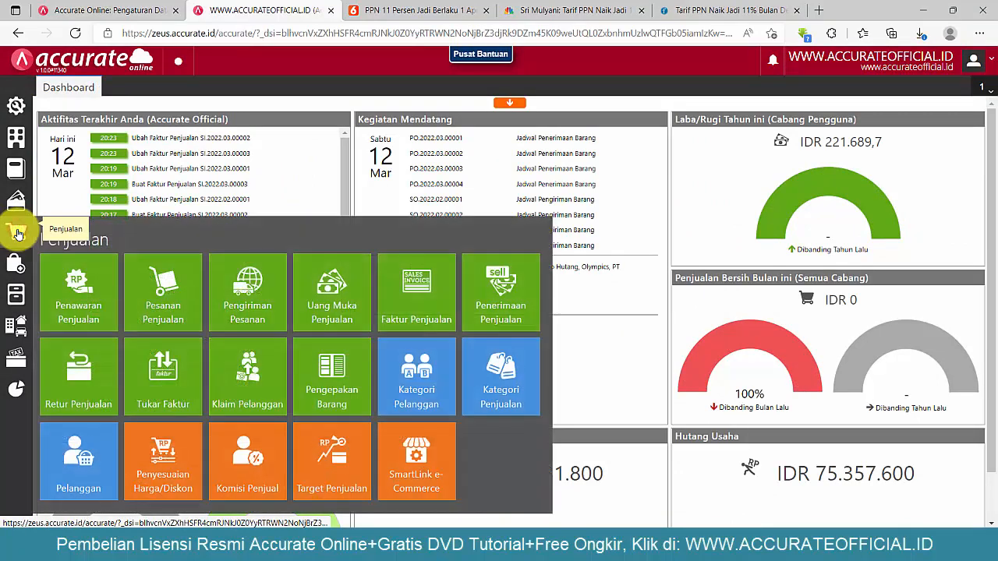
left_click(174, 293)
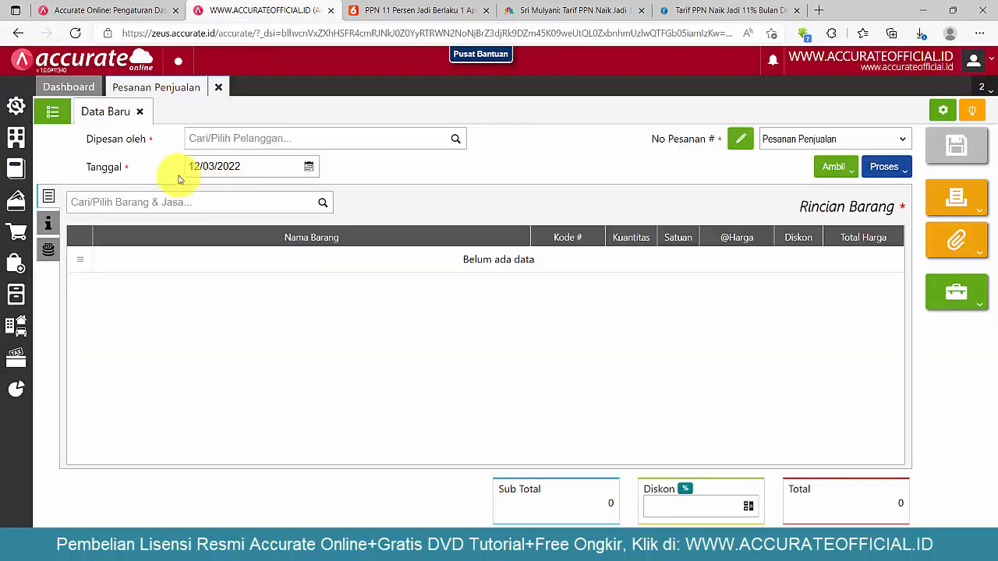
left_click(51, 113)
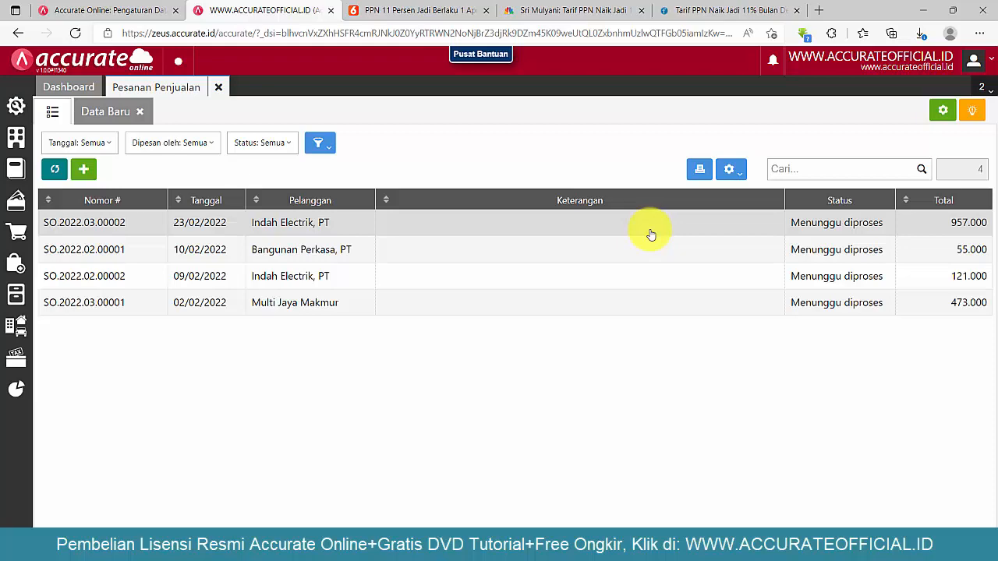
left_click(309, 226)
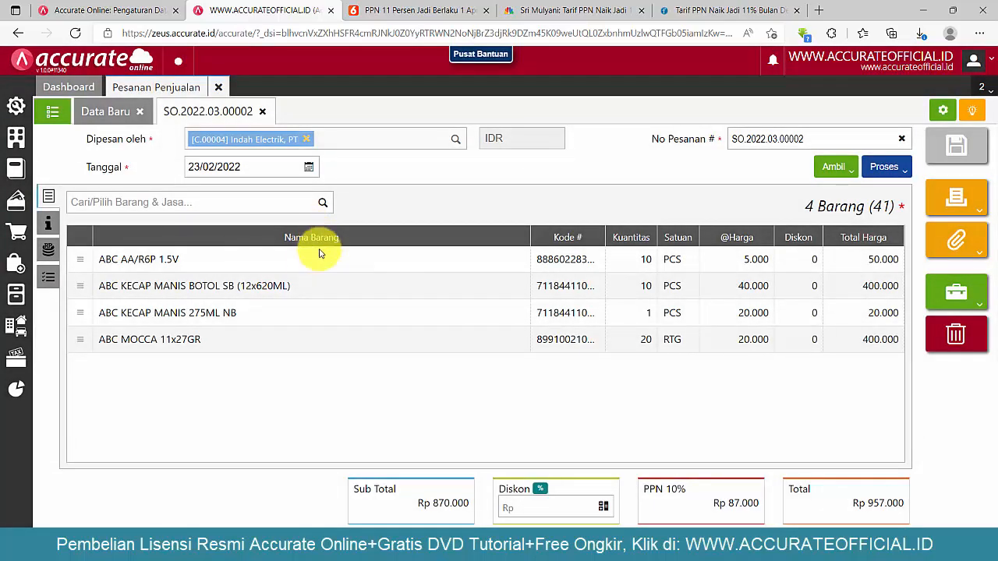
Step: Close the Indah Electrik, PT order and the blank form, and view the Multi Jaya Makmur order dated 02/02/2022
left_click(263, 111)
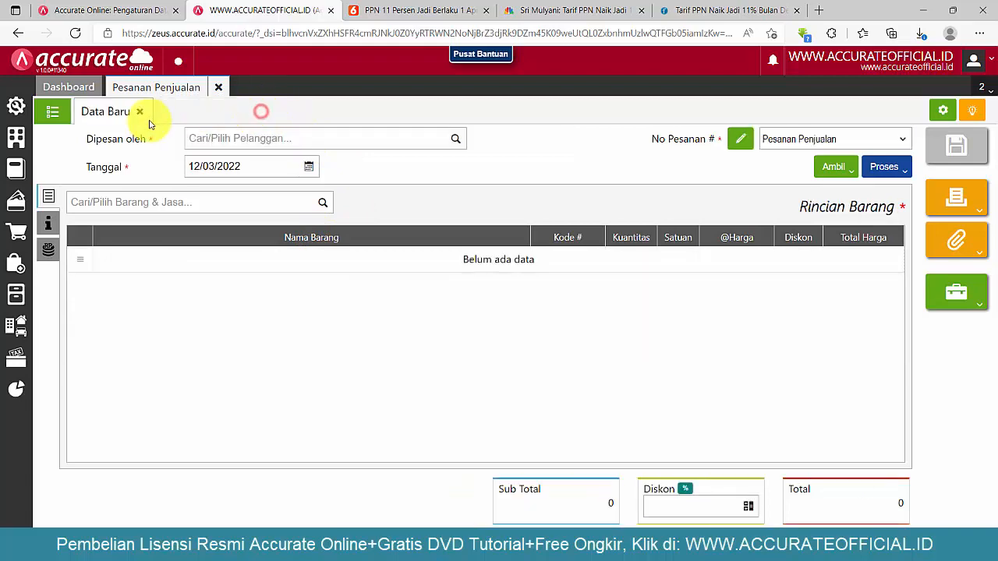
left_click(141, 111)
left_click(316, 309)
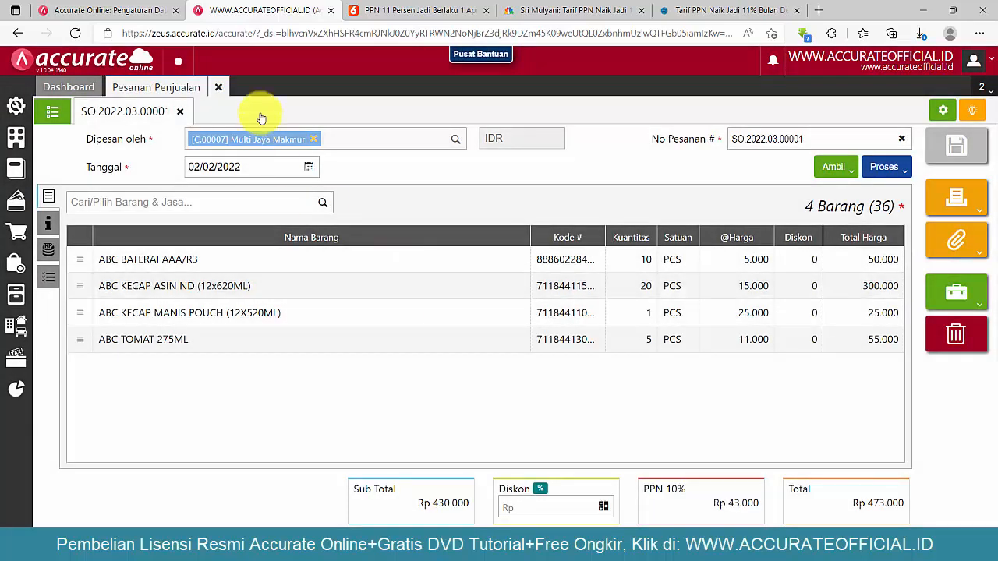
left_click(180, 112)
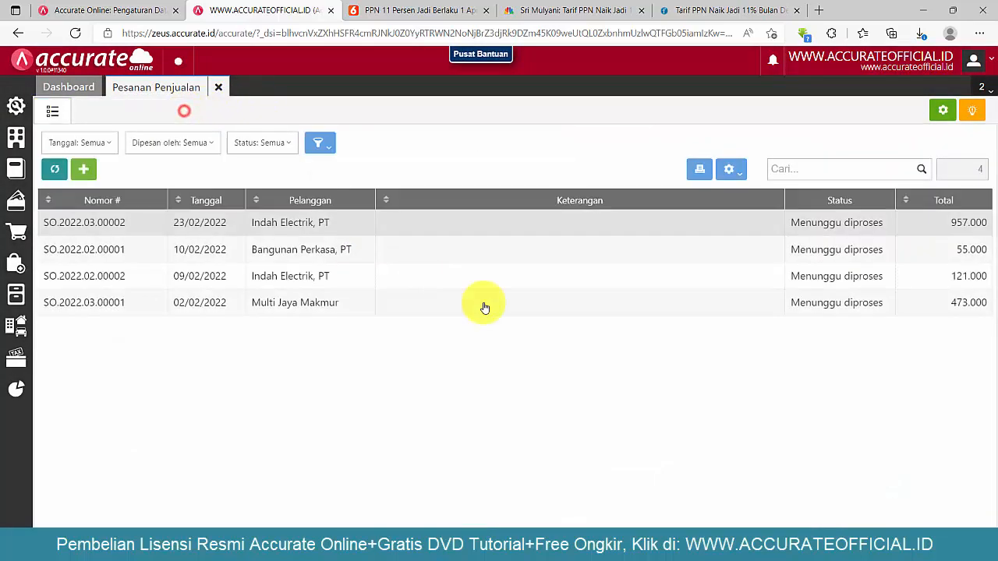
Step: Open the Bangunan Perkasa, PT sales order dated 10/02/2022 and examine its subtotal and the ABC BATERAI AAA/R3 line details
left_click(516, 260)
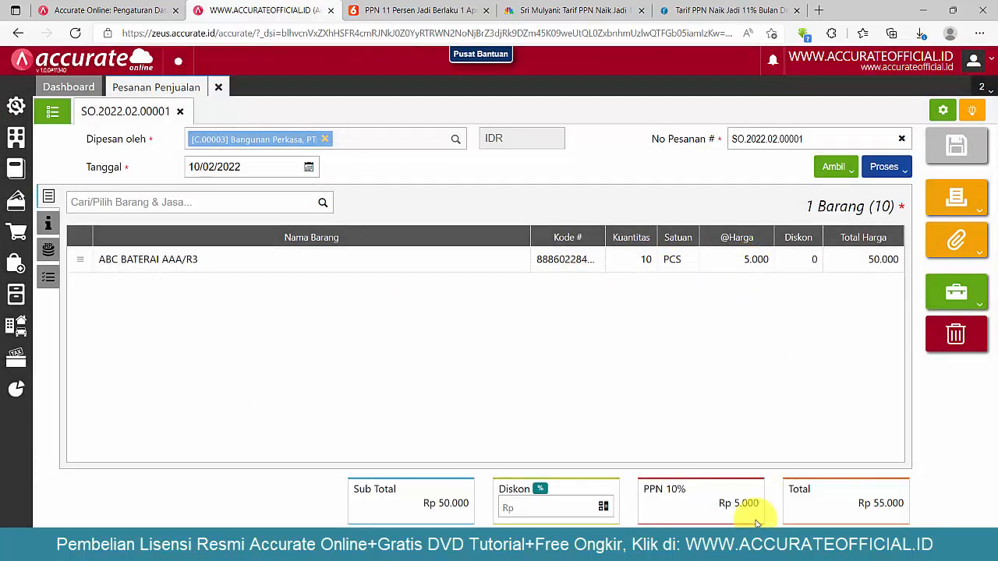
double_click(449, 503)
left_click(722, 264)
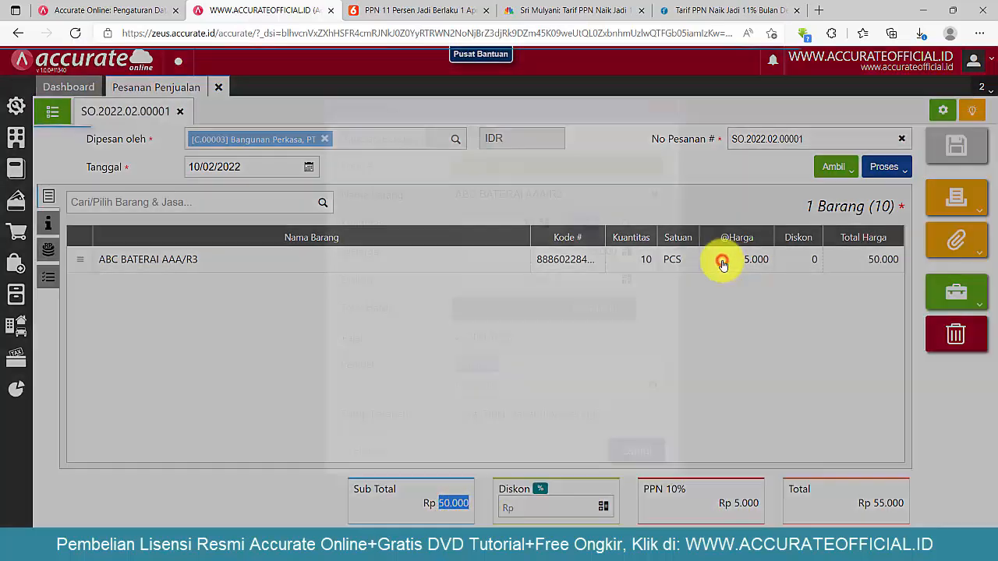
left_click(658, 459)
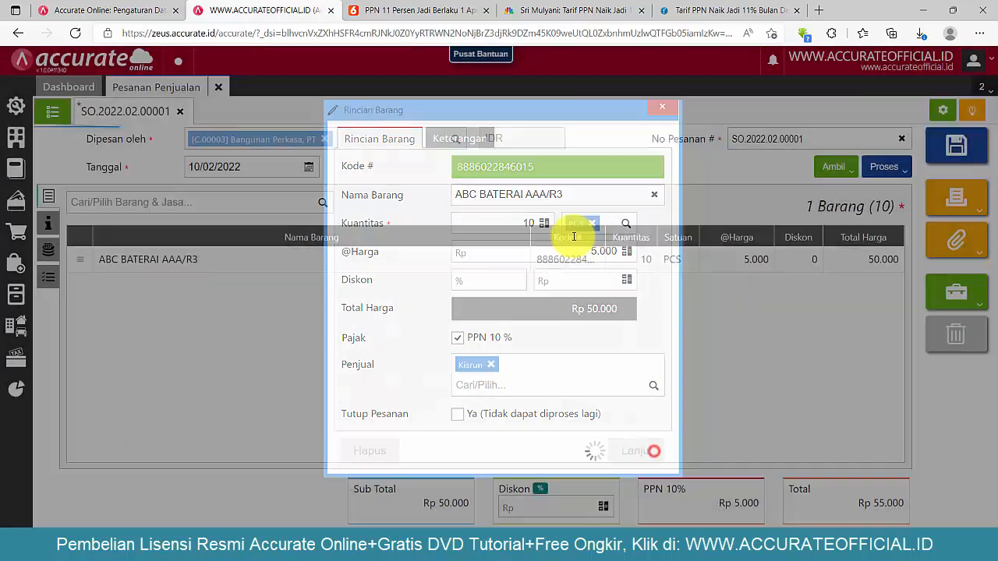
Step: Process the Bangunan Perkasa, PT order into a sales invoice and examine the PPN 10% option in its ABC BATERAI AAA/R3 line
left_click(893, 168)
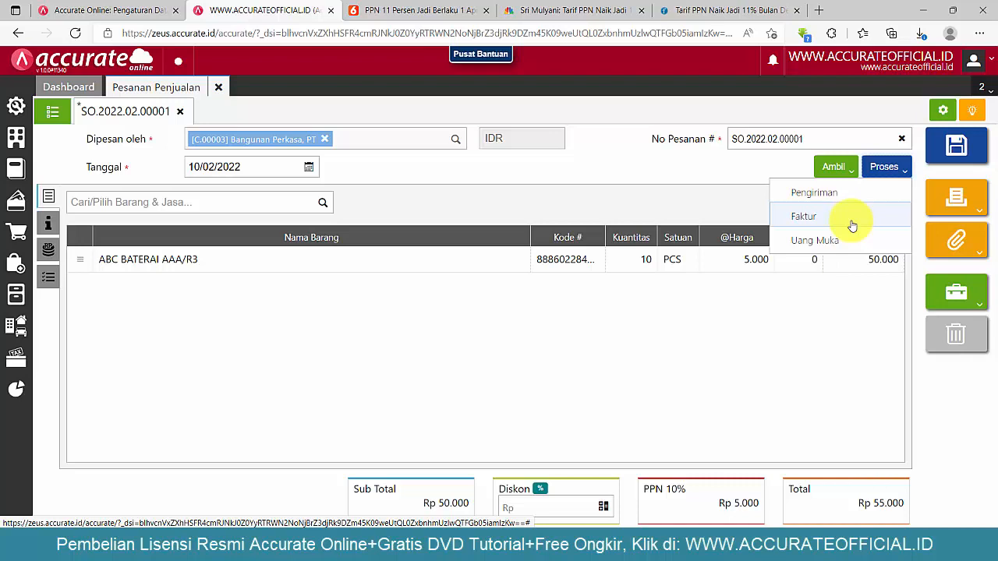
left_click(852, 218)
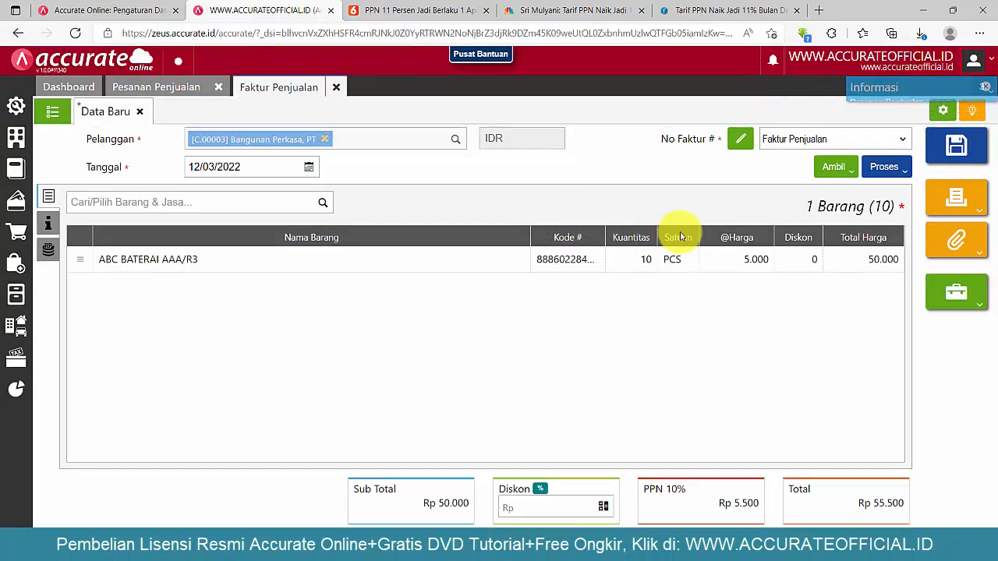
left_click(632, 260)
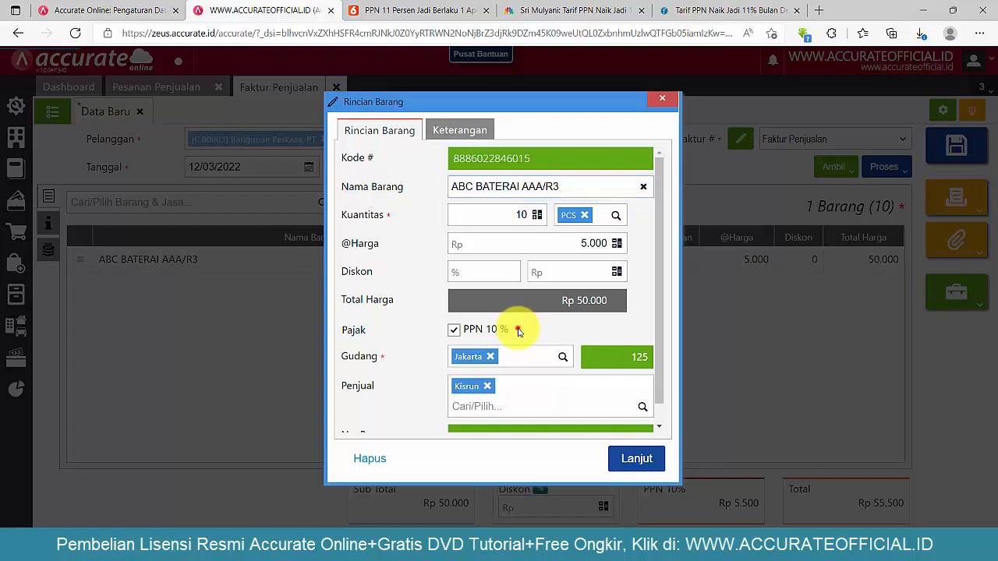
left_click_drag(503, 332, 463, 331)
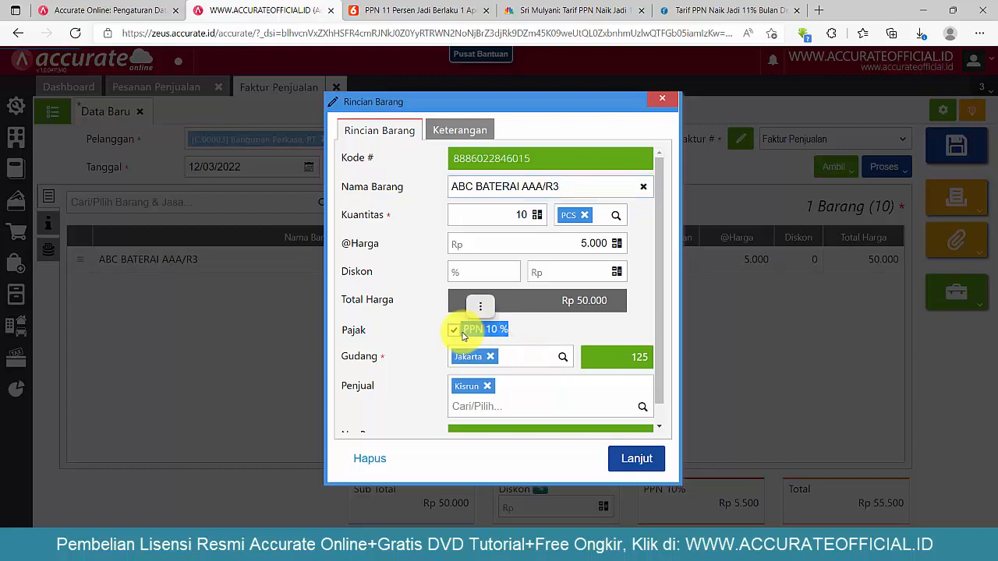
left_click(457, 332)
left_click(455, 332)
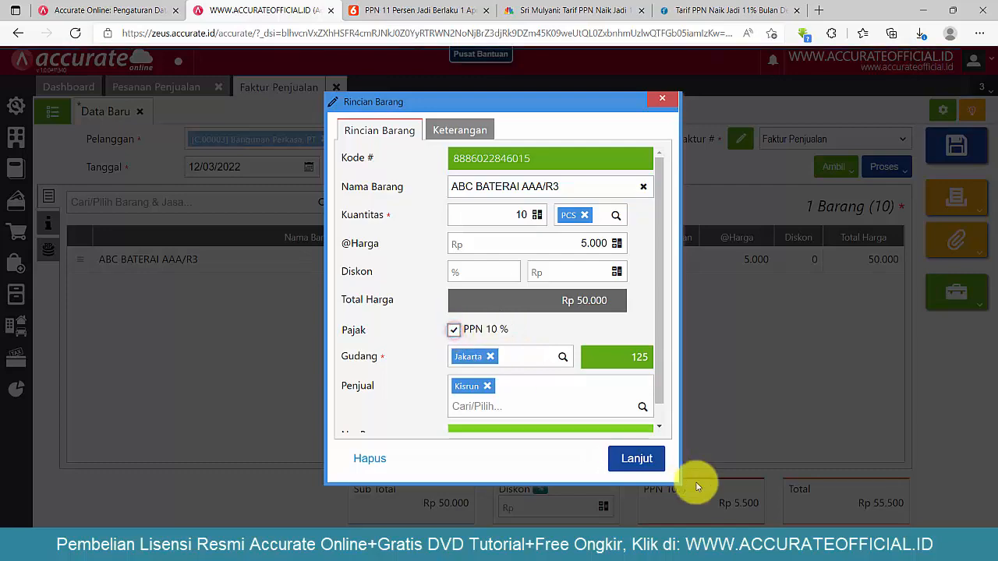
left_click(640, 458)
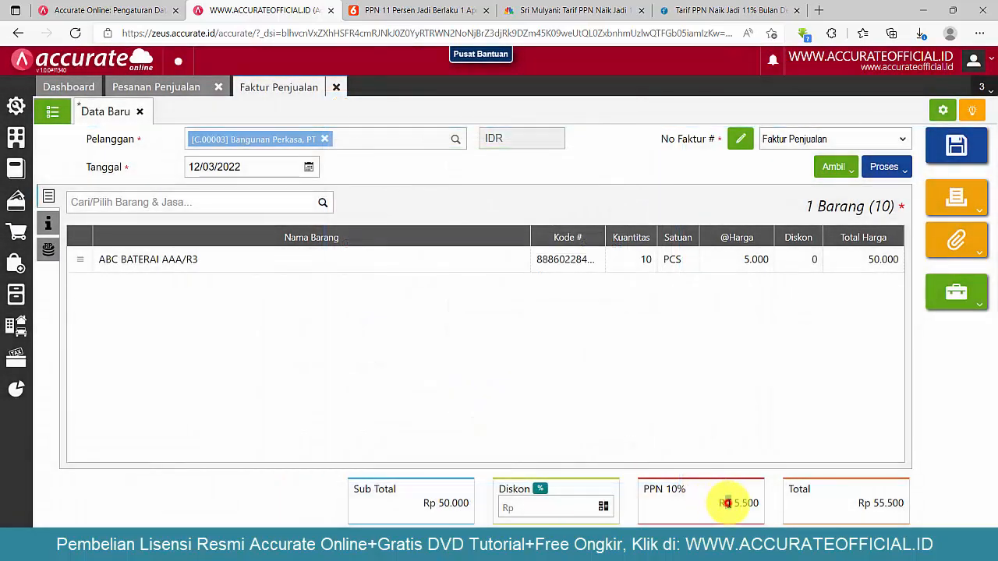
Step: Examine the new invoice's PPN 10% label and amount against the source sales order's subtotal, PPN and total
left_click_drag(726, 503, 754, 507)
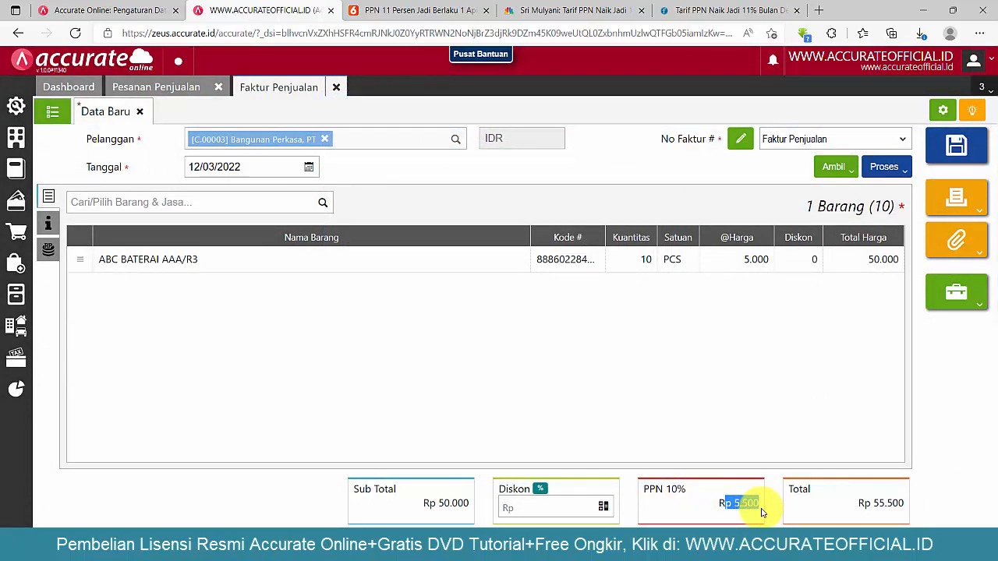
left_click(708, 499)
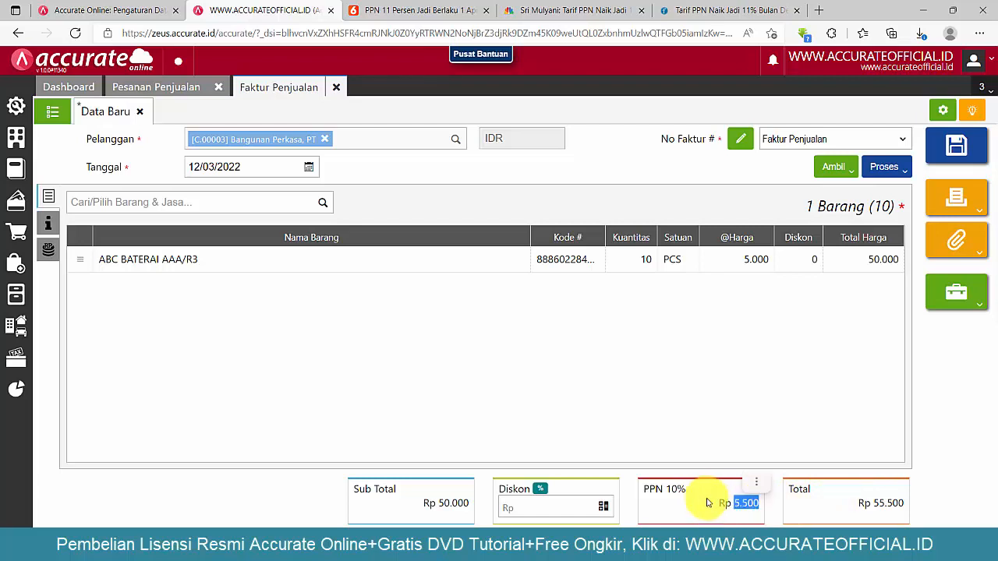
left_click_drag(696, 492, 641, 495)
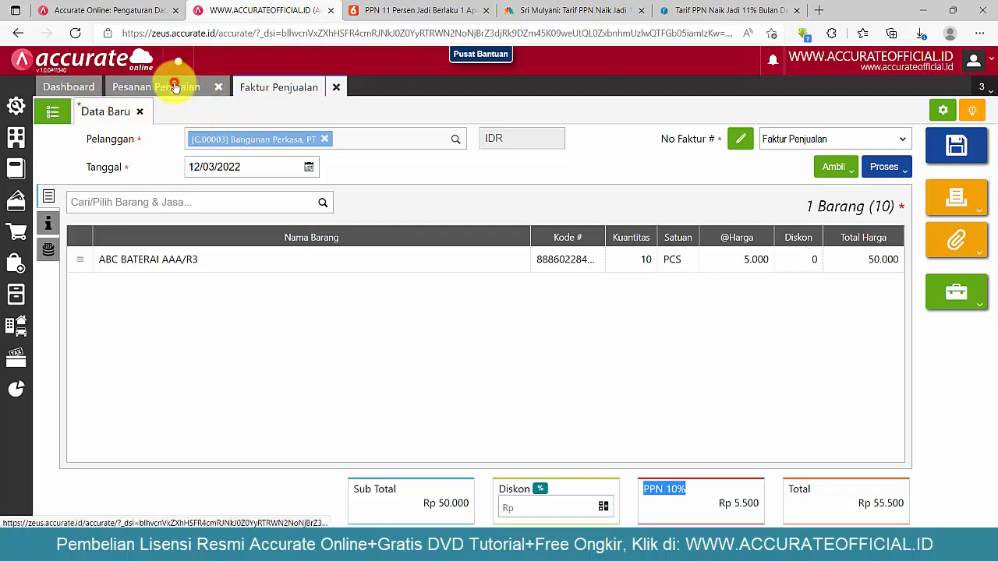
left_click(175, 87)
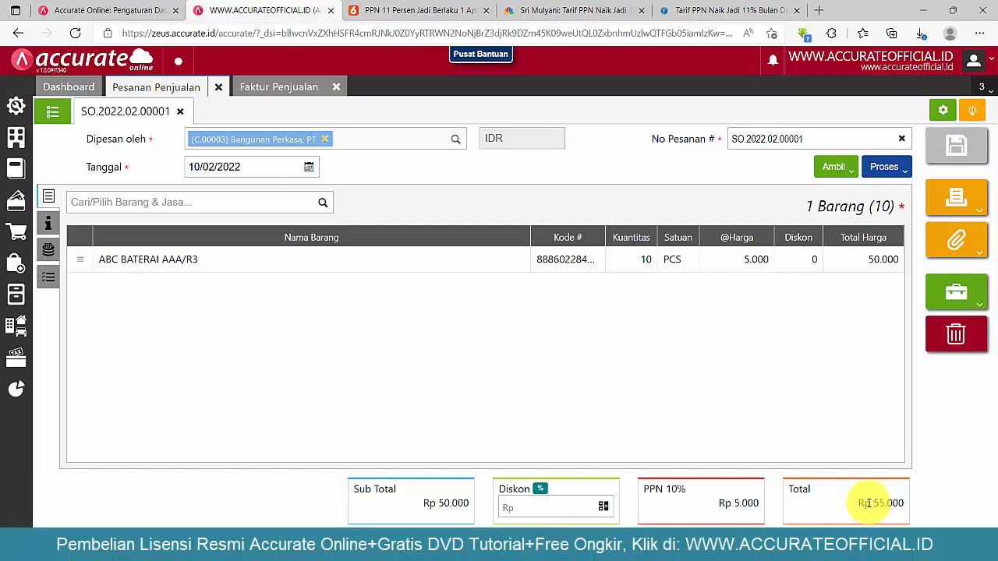
left_click_drag(864, 502, 906, 505)
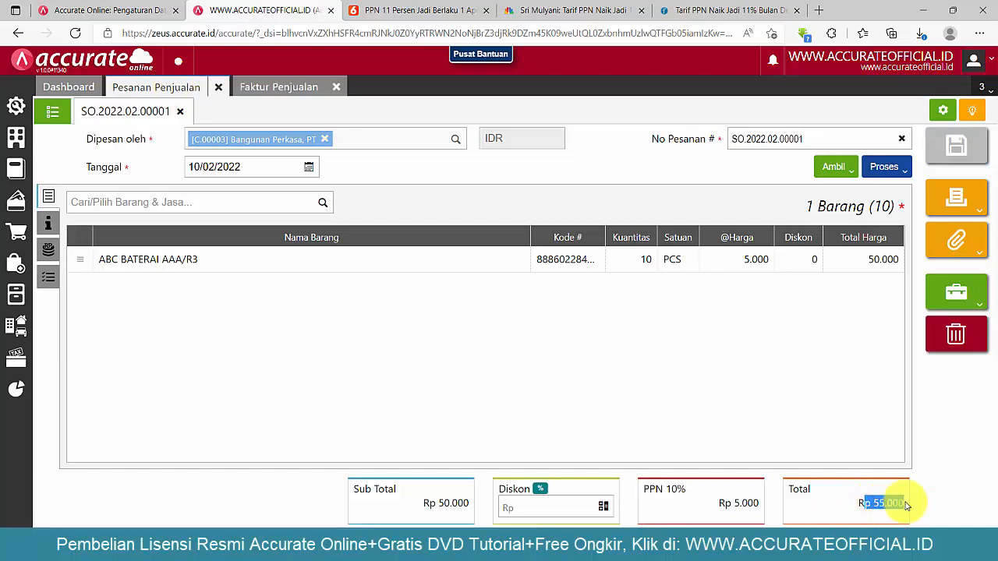
left_click_drag(435, 503, 468, 503)
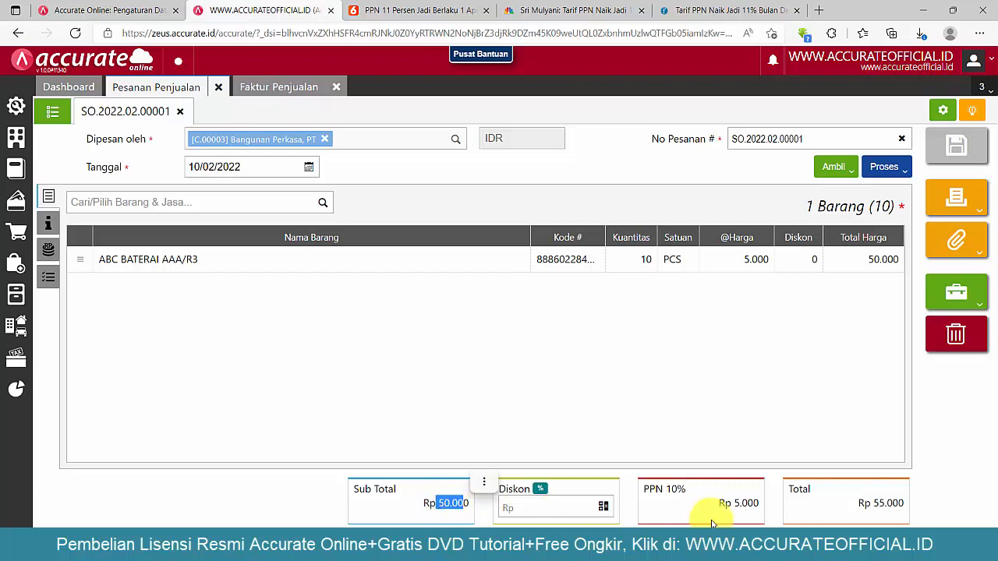
left_click_drag(723, 504, 760, 504)
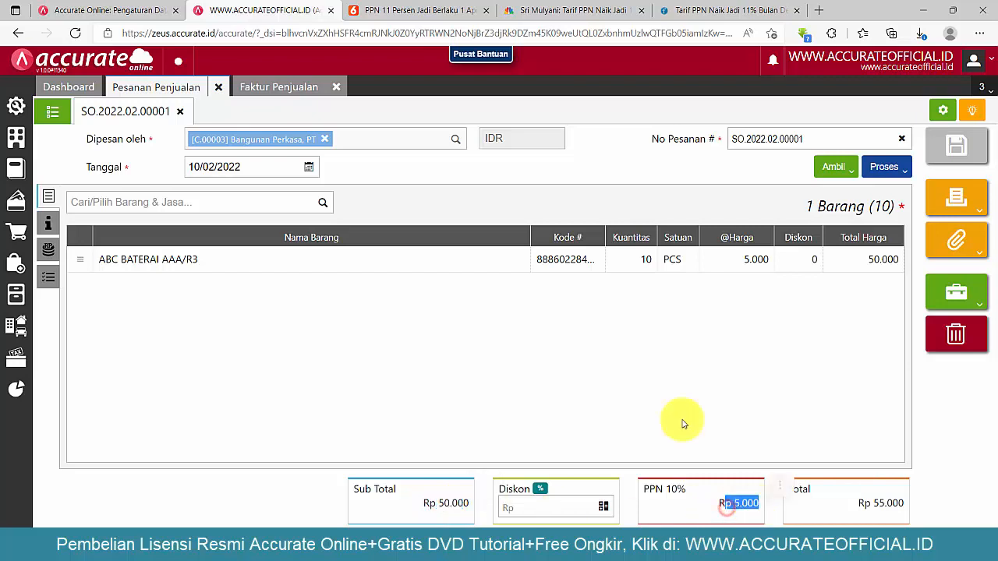
Step: Compare the PPN amount and total between the Bangunan Perkasa, PT invoice and its sales order once more, ending on the invoice total
left_click(278, 88)
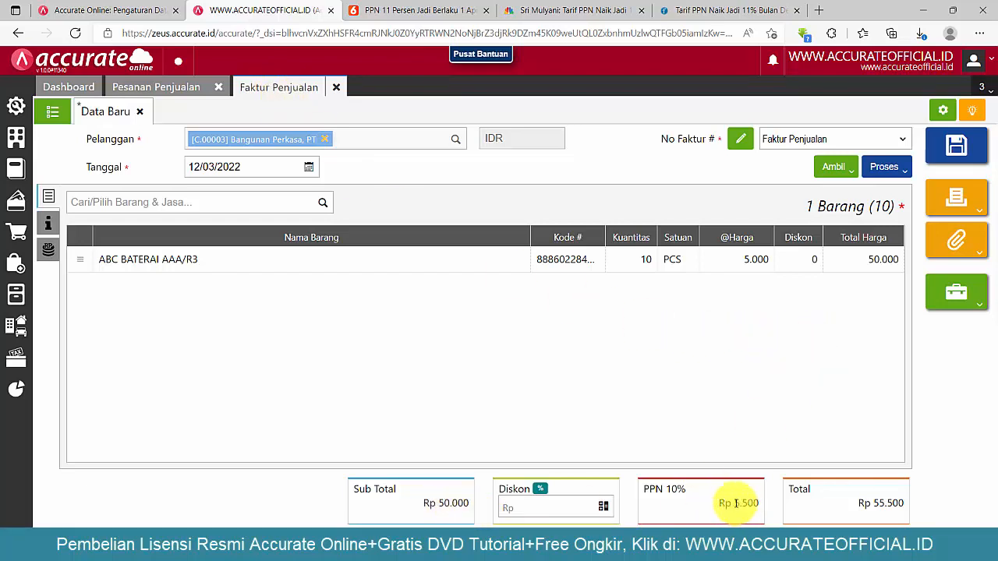
left_click_drag(735, 503, 756, 503)
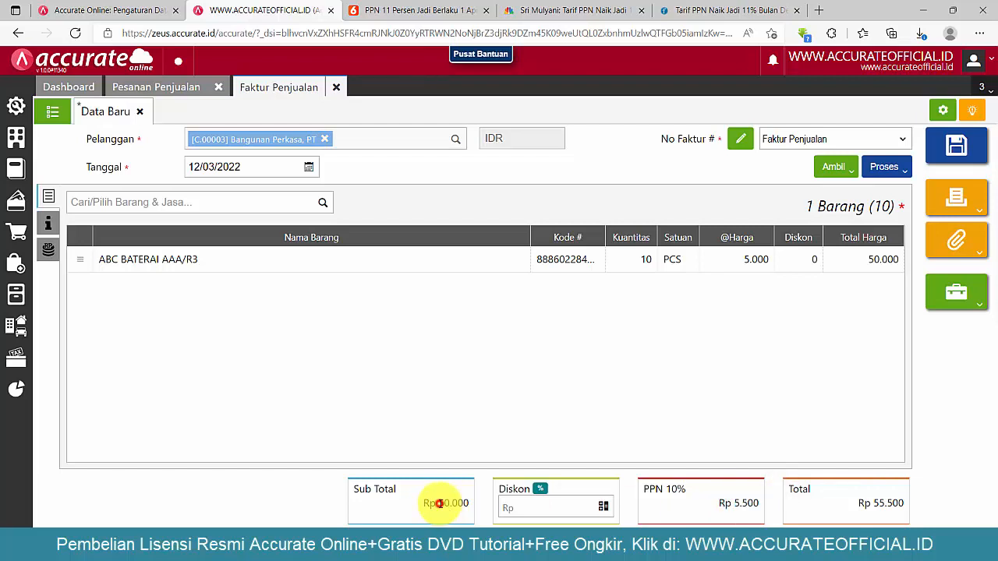
left_click_drag(438, 504, 907, 509)
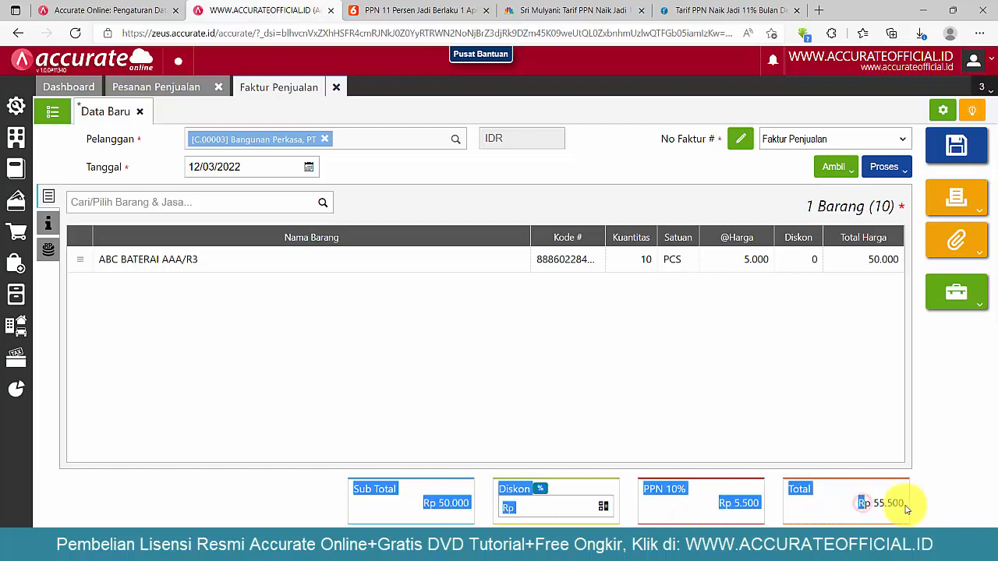
left_click(169, 86)
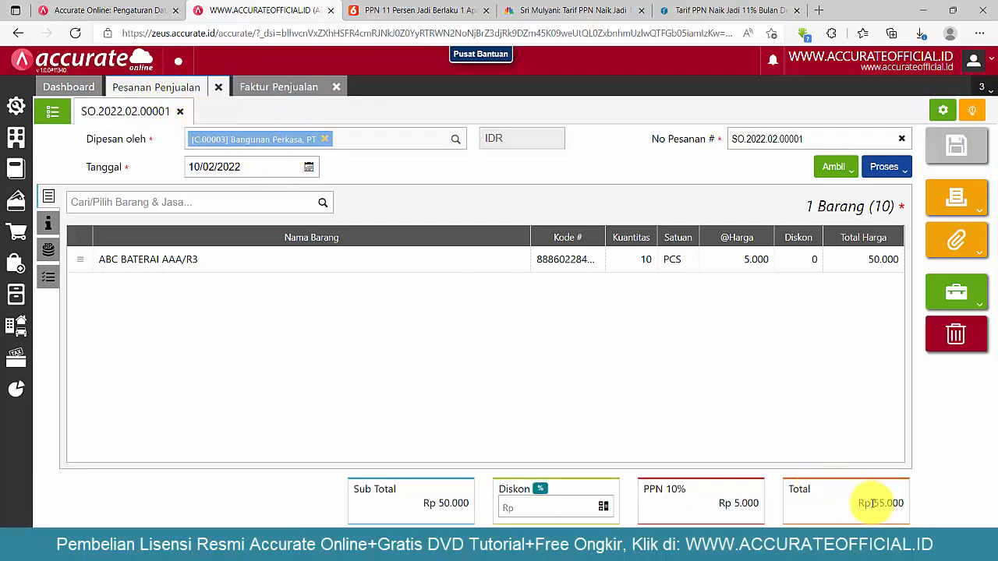
left_click_drag(872, 503, 905, 505)
left_click_drag(715, 504, 760, 504)
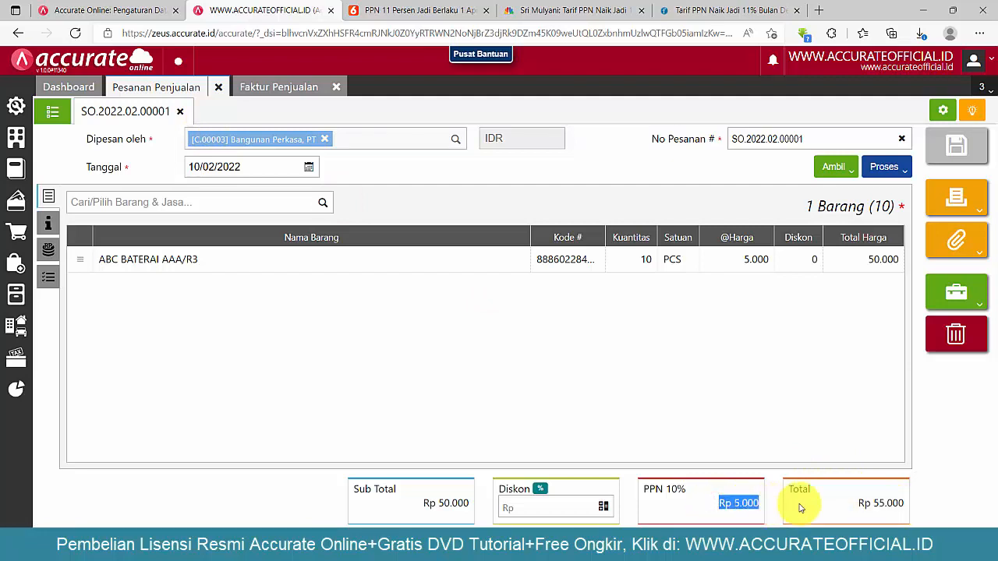
left_click(864, 504)
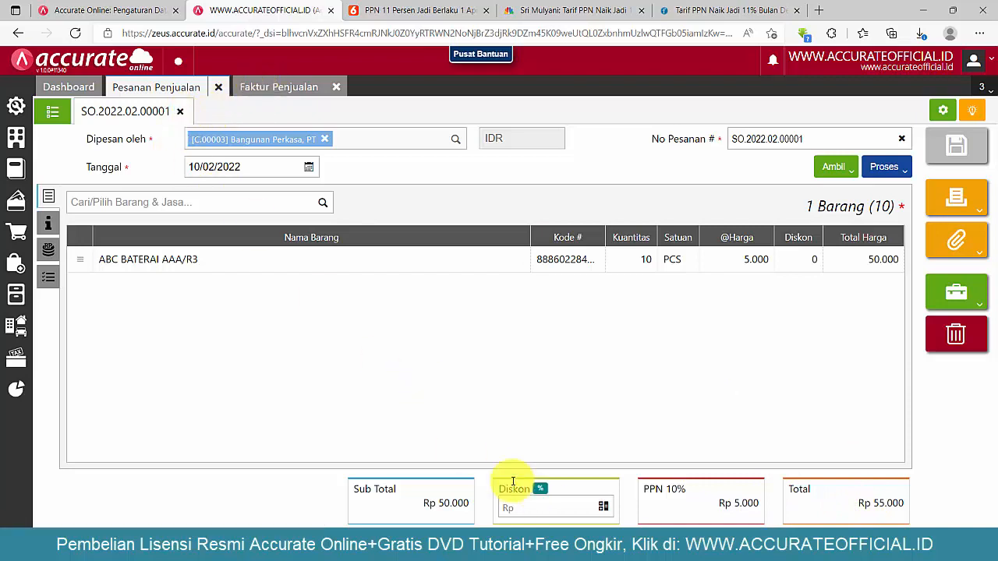
left_click(269, 87)
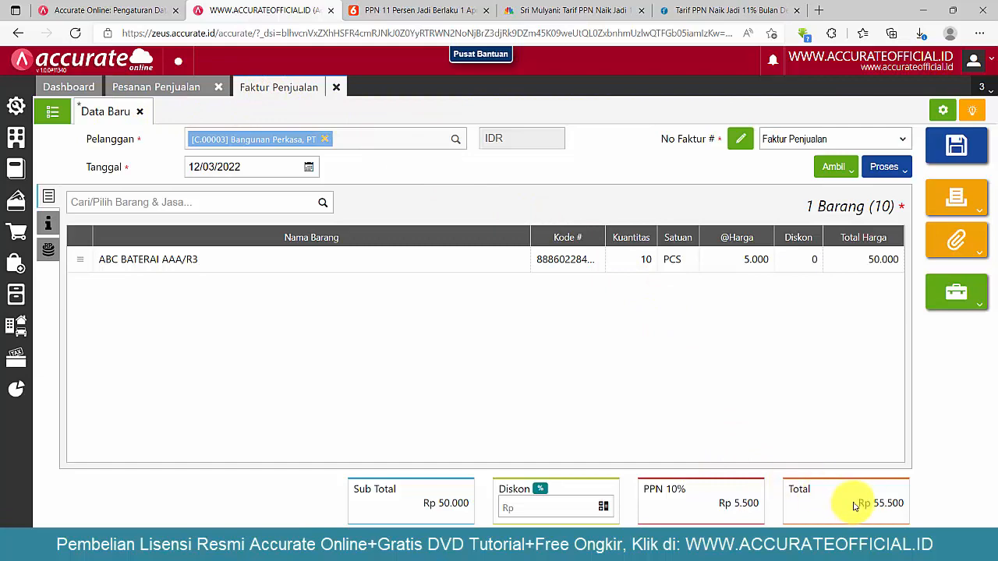
left_click_drag(856, 502, 898, 505)
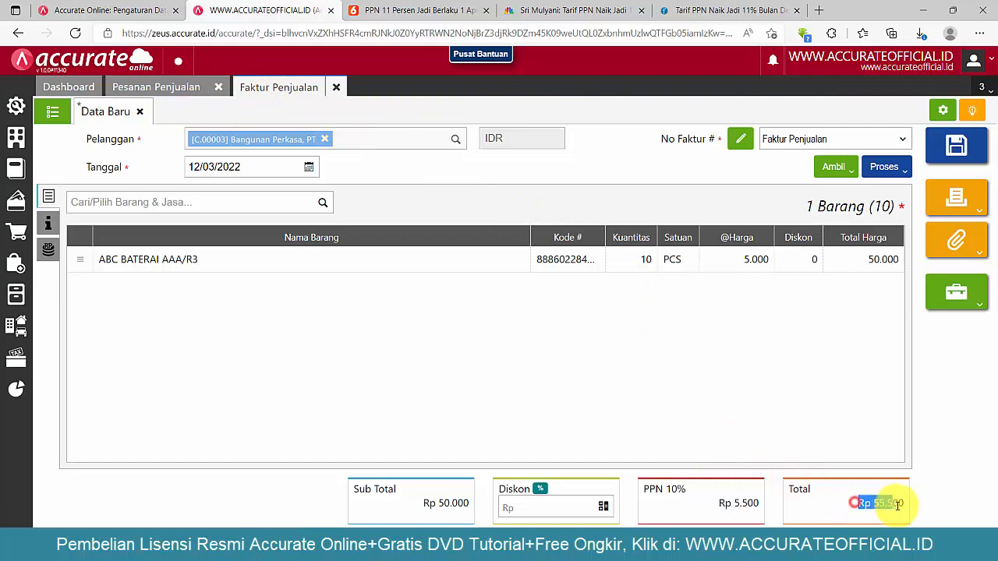
Step: Discard the unsaved Bangunan Perkasa, PT sales invoice and close the sales orders
left_click(335, 90)
left_click(598, 317)
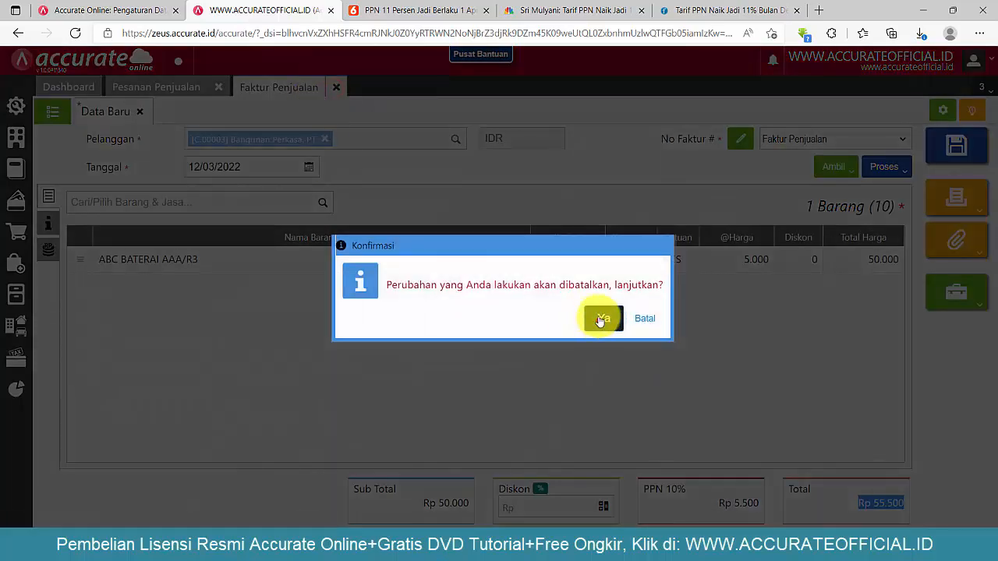
left_click(217, 89)
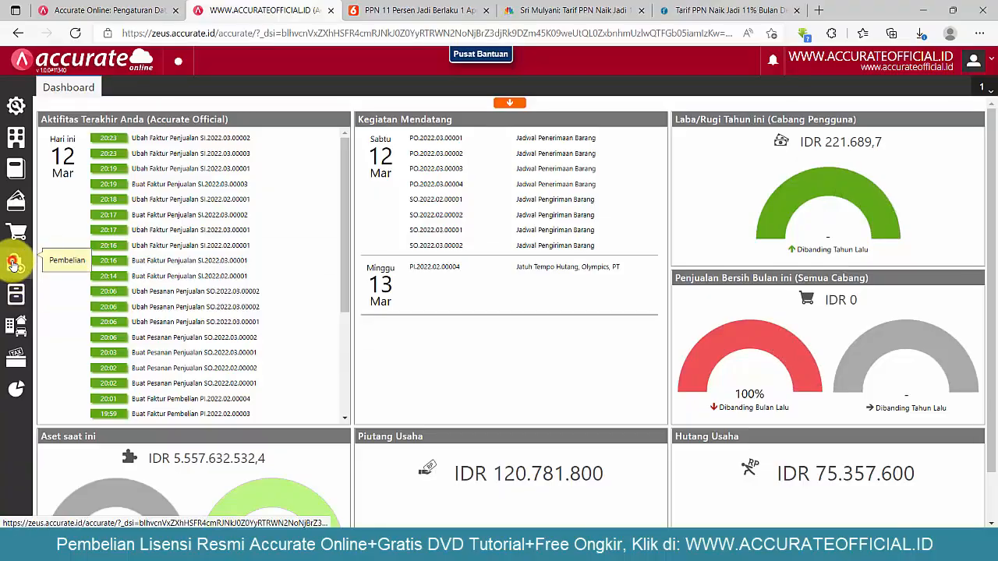
Step: Open the Glodok Elektronik purchase order dated 11/02/2022 from the Pesanan Pembelian list and examine its subtotal, PPN and total
left_click(16, 262)
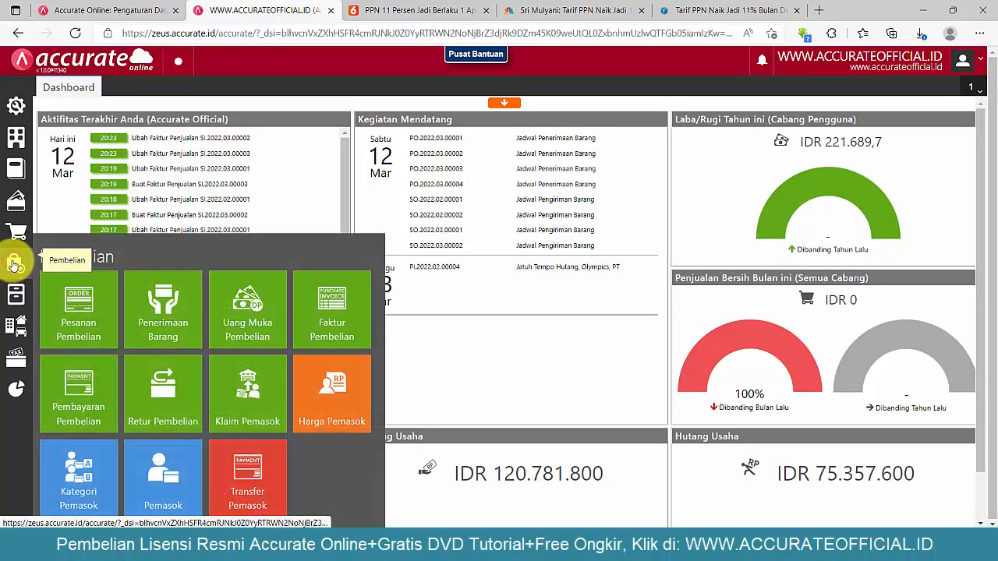
left_click(99, 304)
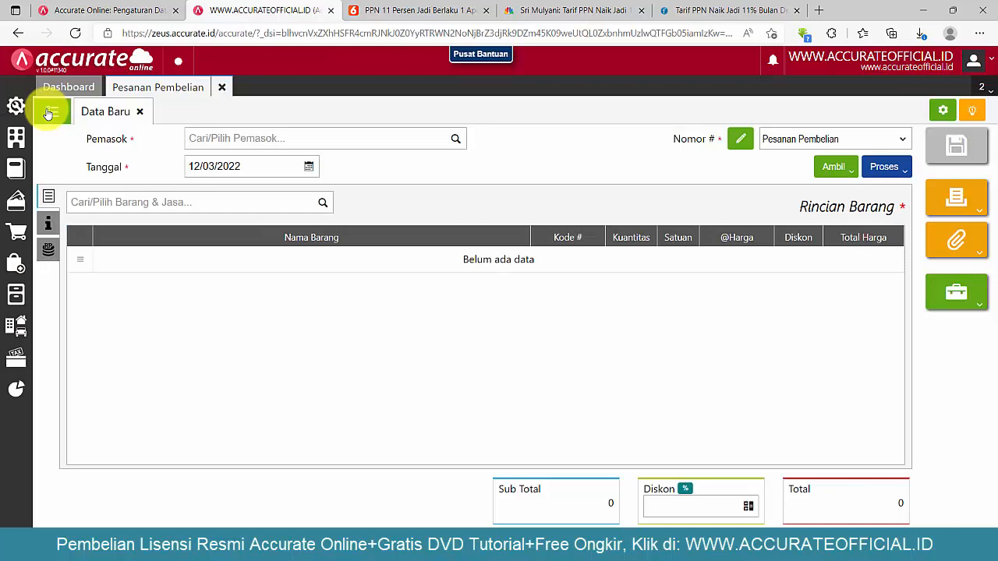
left_click(50, 110)
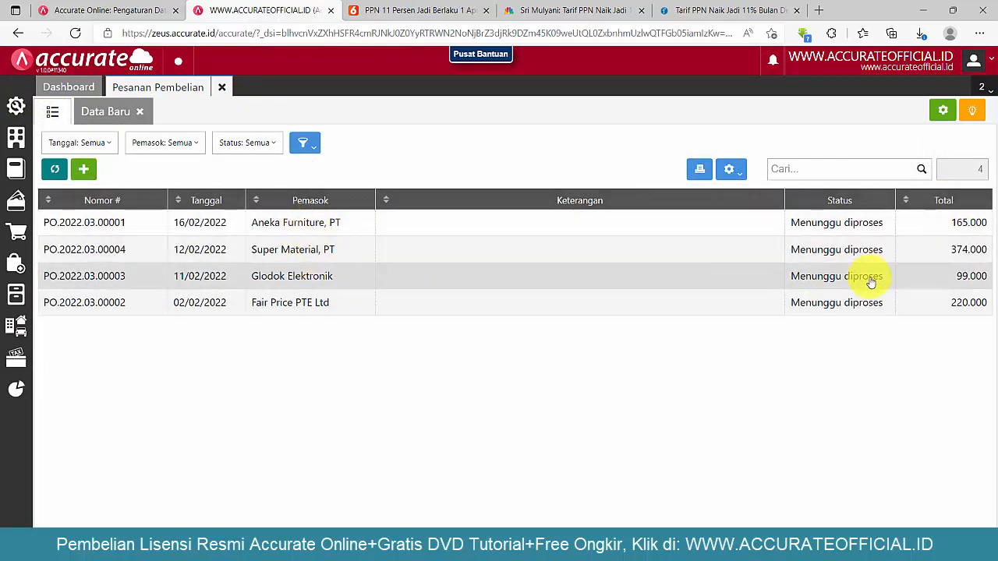
left_click(813, 274)
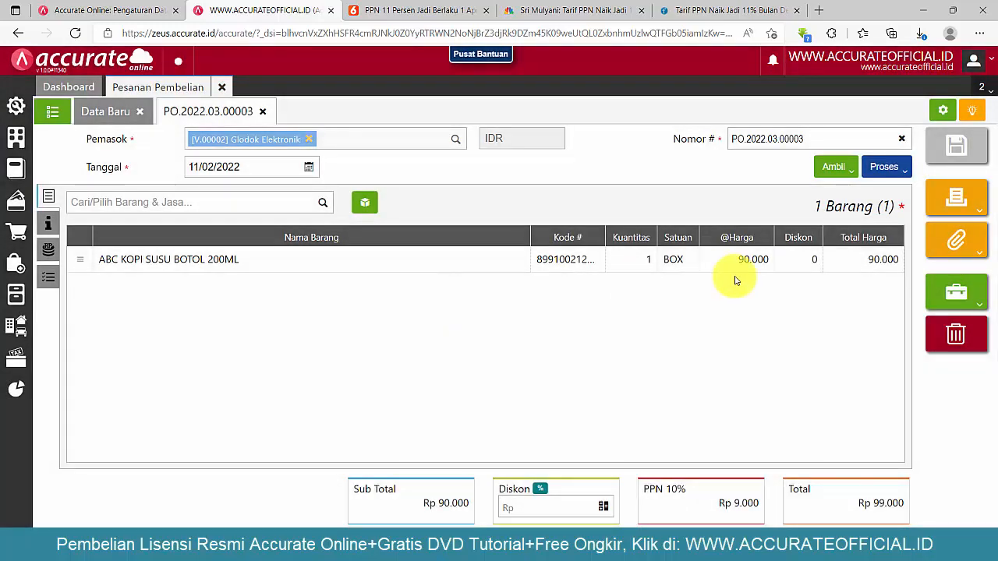
left_click_drag(440, 502, 543, 514)
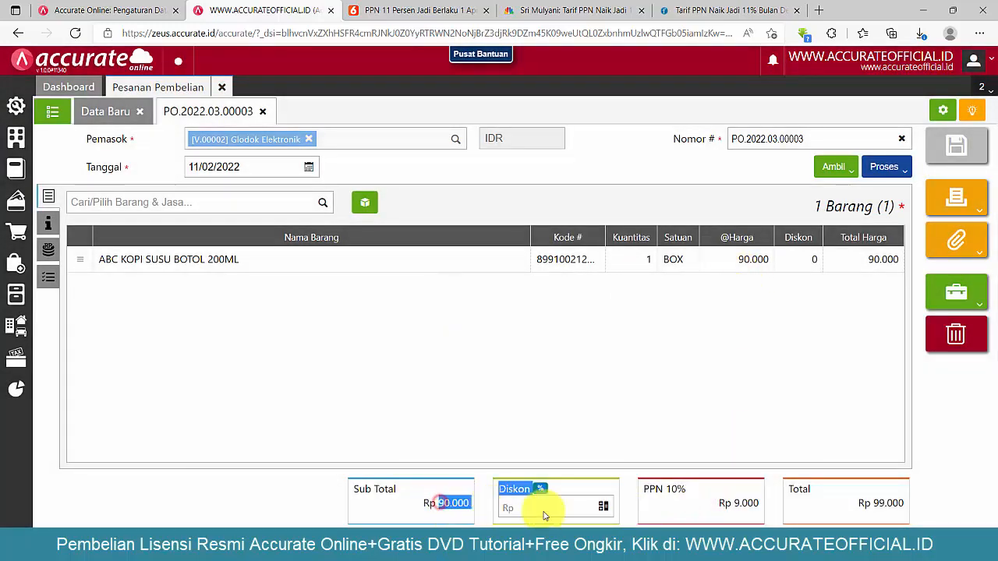
left_click_drag(739, 504, 891, 501)
left_click(684, 392)
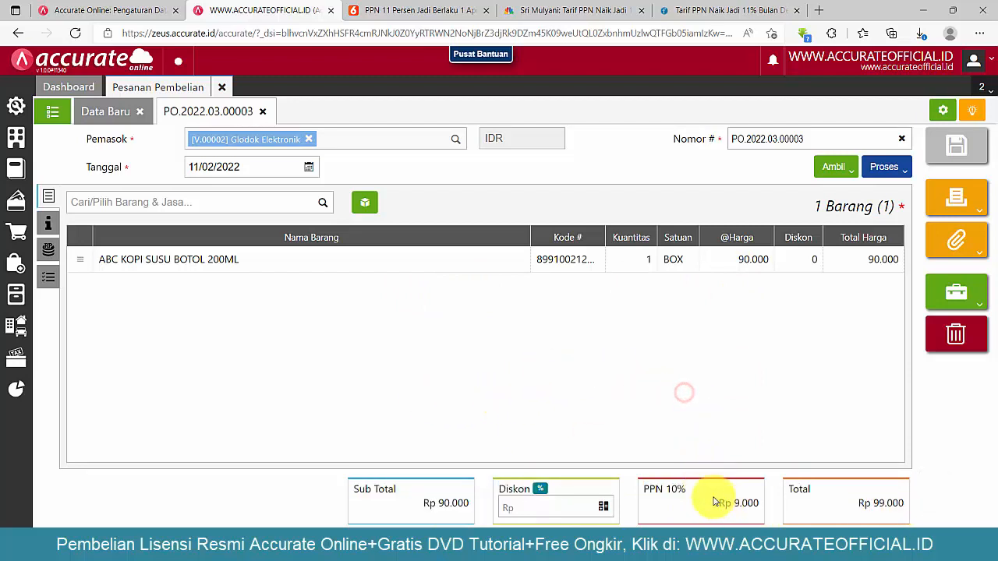
Step: Process the Glodok Elektronik purchase order into a purchase invoice and examine the invoice's PPN label and amount
left_click(895, 175)
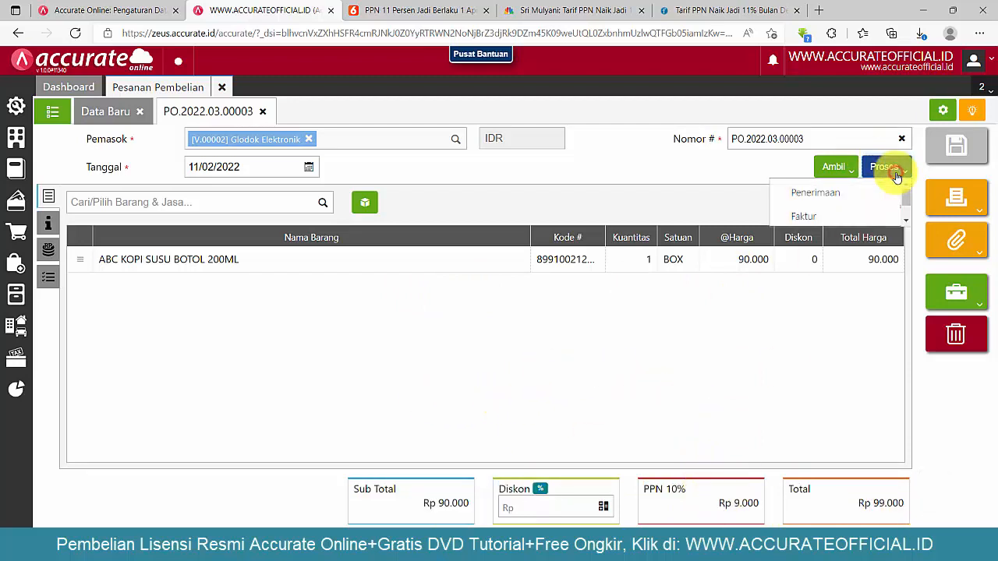
left_click(818, 219)
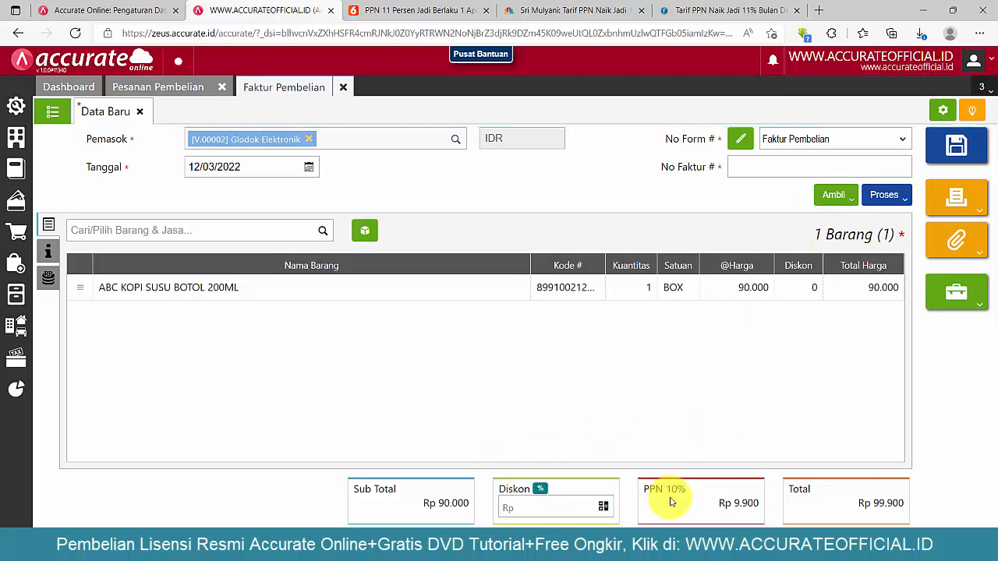
left_click_drag(733, 503, 751, 503)
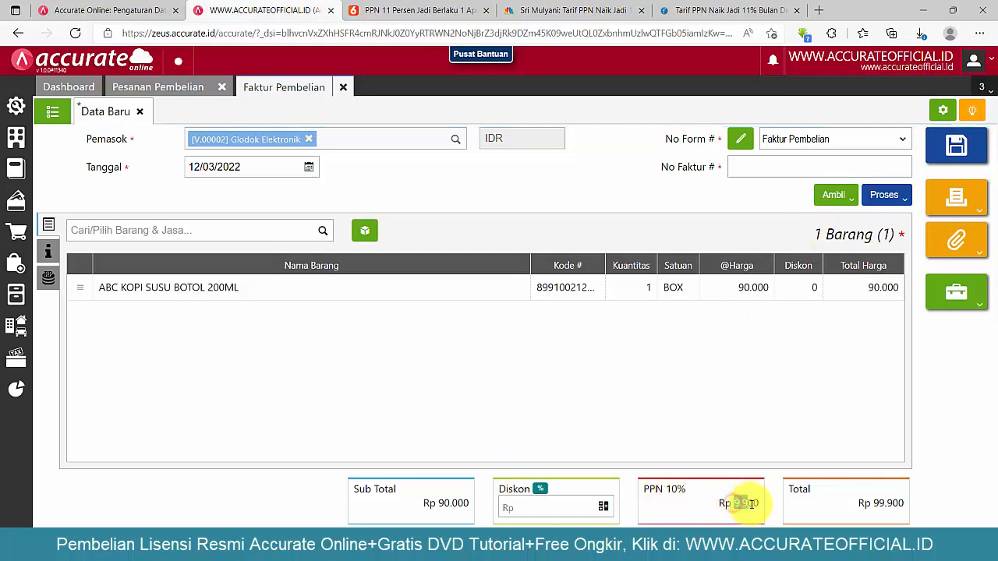
left_click_drag(691, 489, 644, 496)
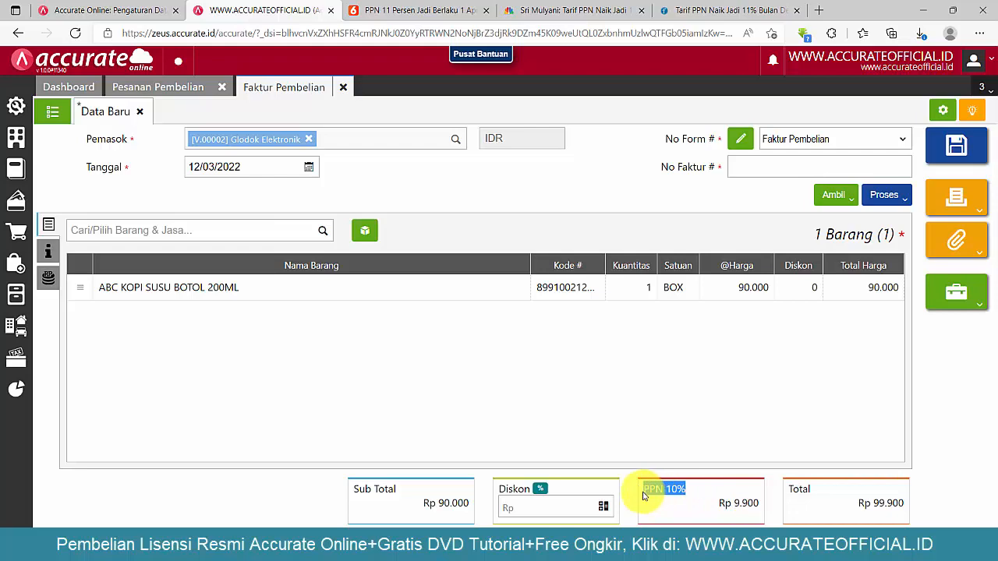
left_click(648, 292)
left_click(623, 326)
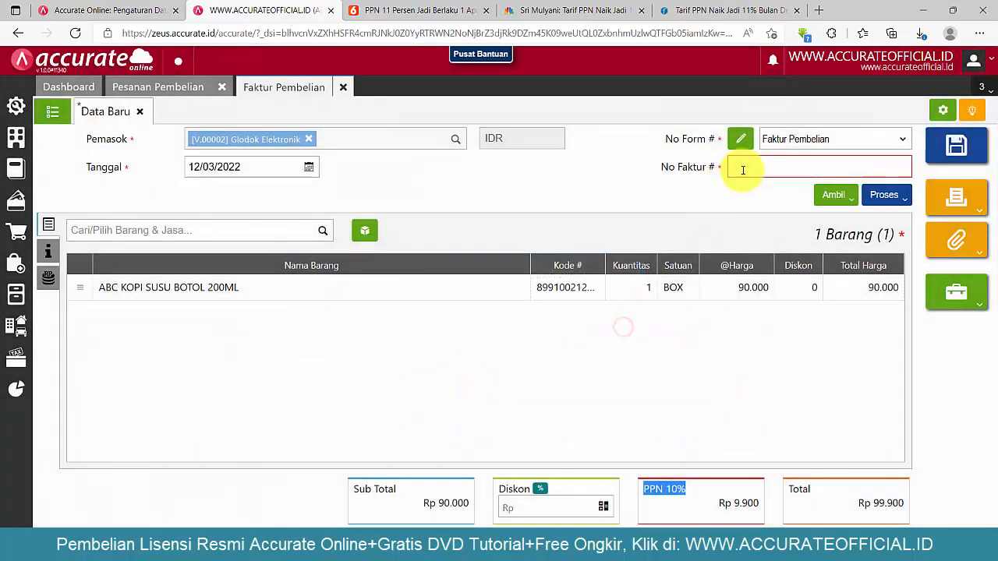
Step: Enter an invoice number on the purchase invoice and check the tax setting in the ABC KOPI SUSU BOTOL 200ML line details
left_click(742, 169)
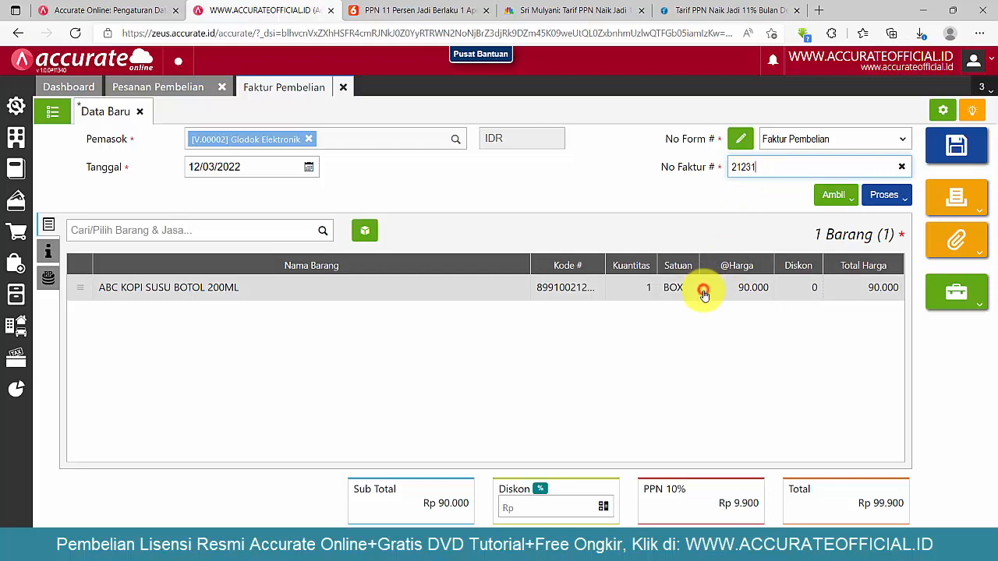
left_click(703, 289)
left_click_drag(468, 344, 514, 344)
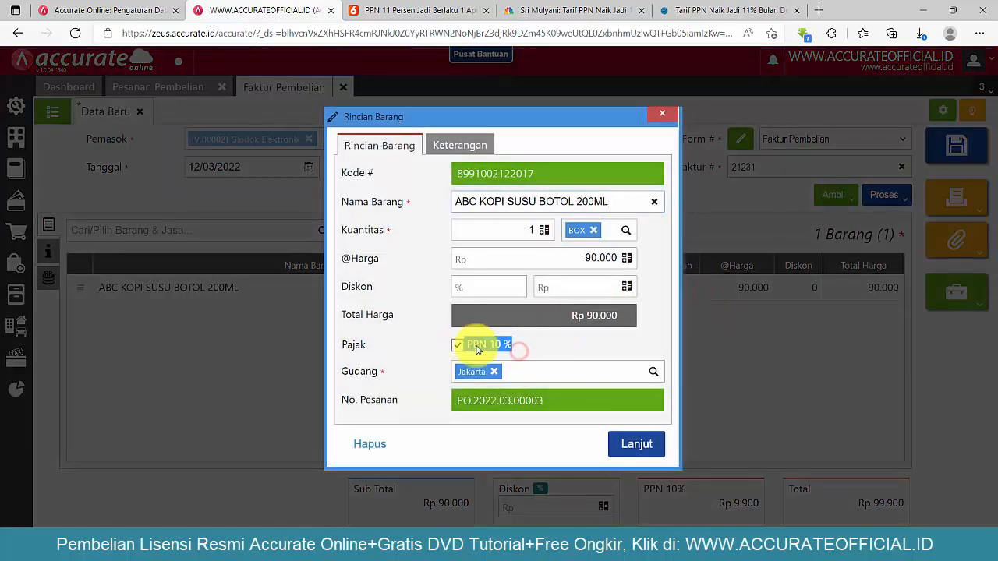
left_click(636, 445)
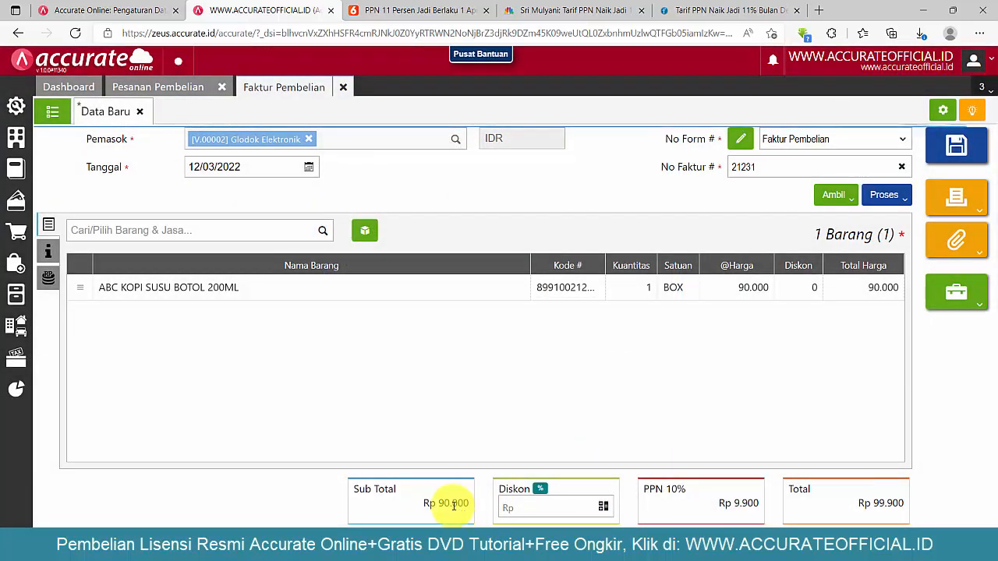
Step: Compare the Glodok Elektronik purchase invoice's subtotal and total with the amounts on its source purchase order
double_click(435, 503)
left_click_drag(871, 502, 905, 507)
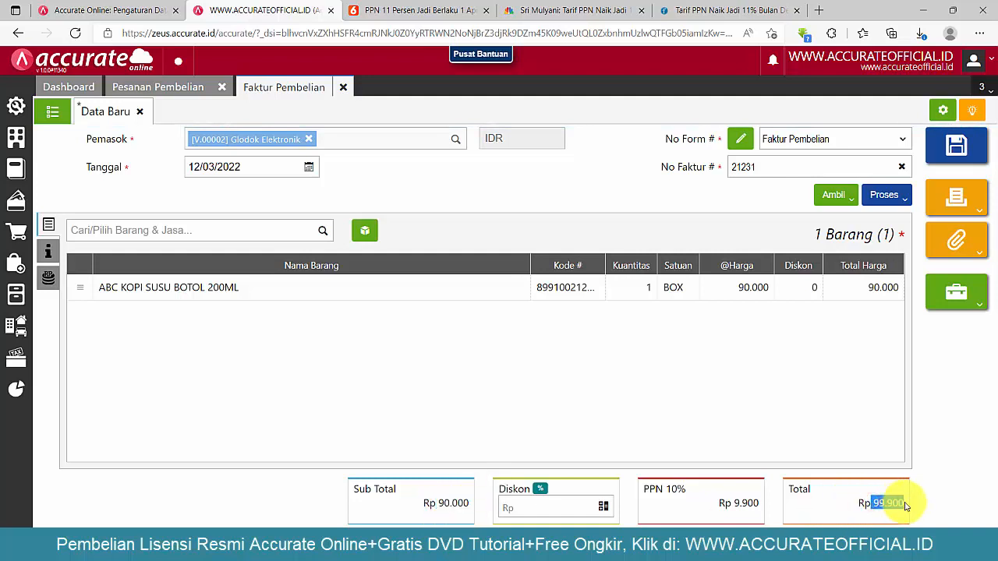
left_click(161, 87)
left_click(276, 88)
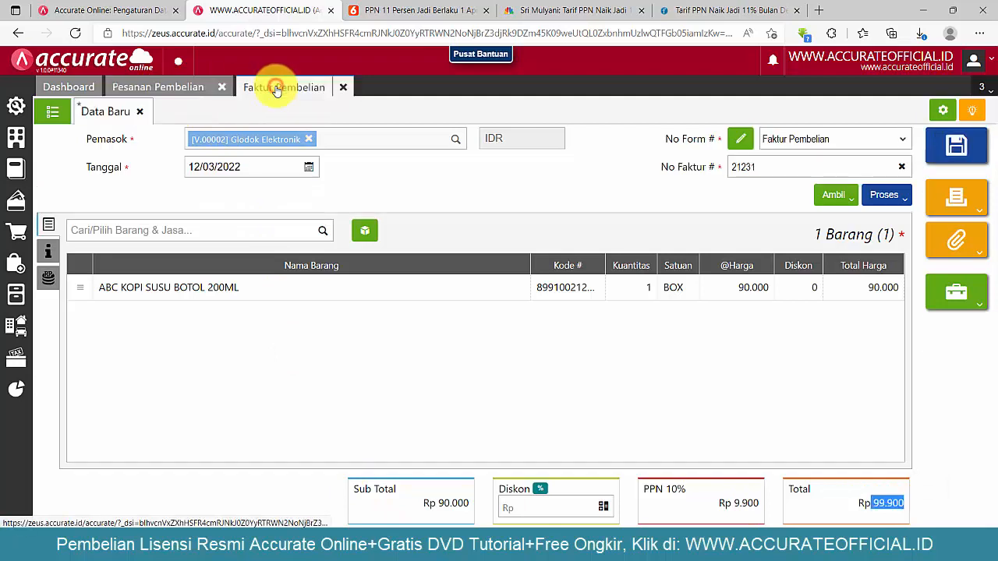
left_click(148, 87)
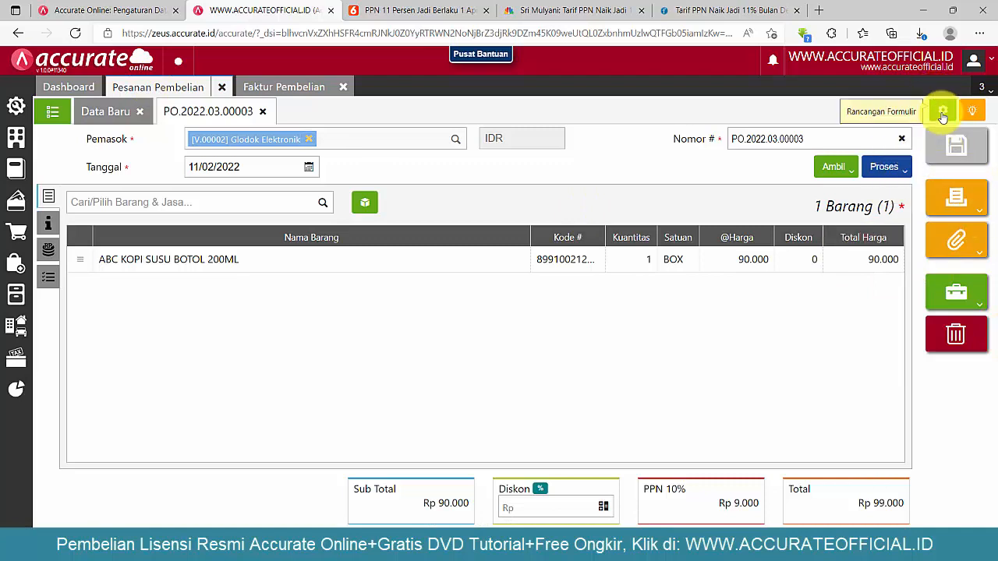
Step: Close the purchase orders and discard the unsaved Glodok Elektronik purchase invoice
left_click(224, 87)
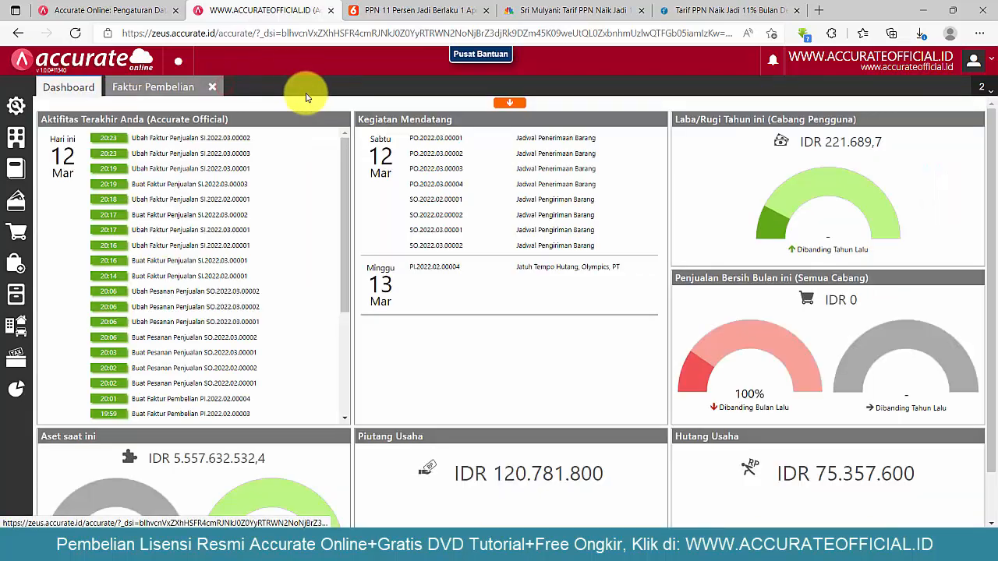
left_click(212, 87)
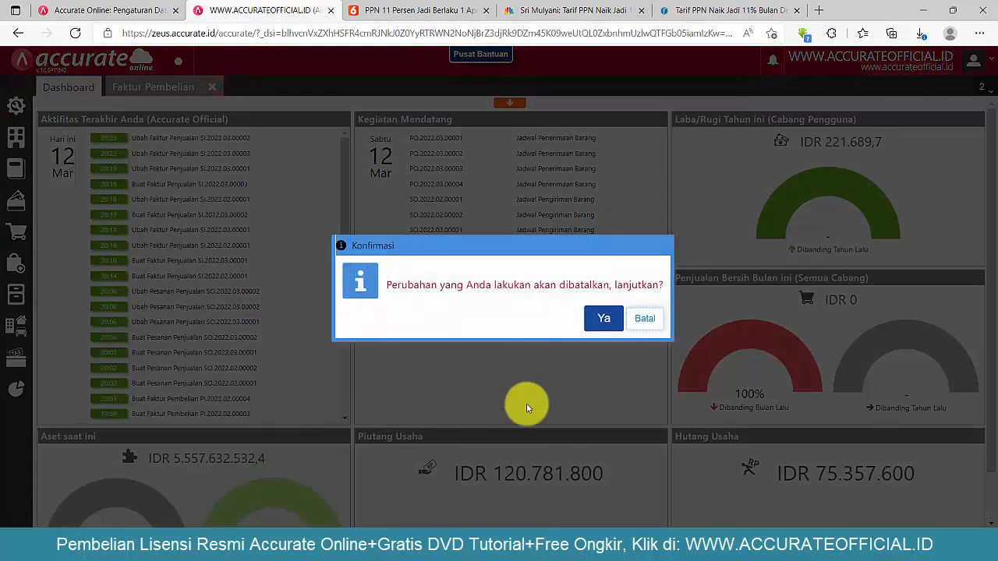
left_click(601, 318)
Step: Start a new sales invoice for Indah Electrik, PT and set its date to 03/02/2022
left_click(23, 244)
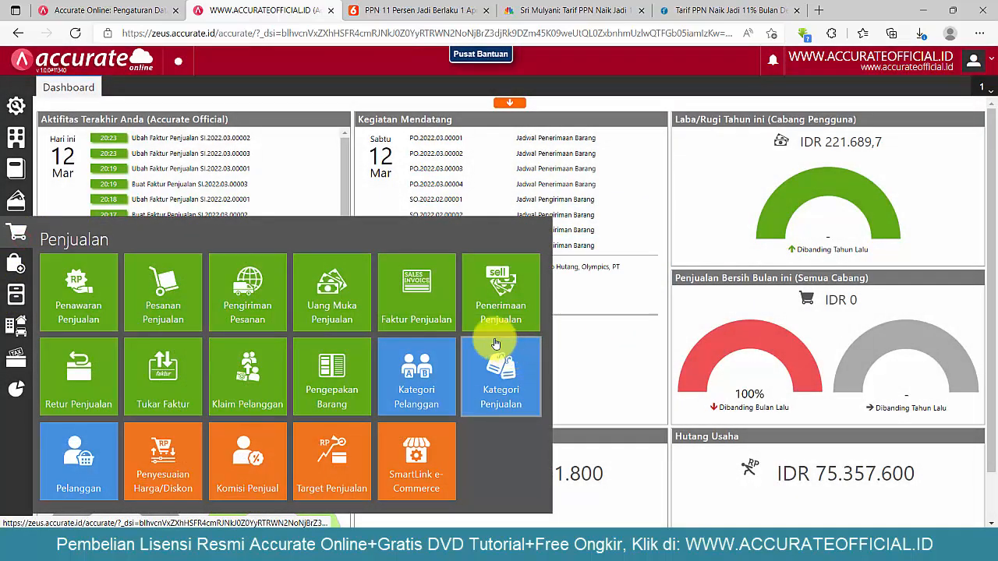
left_click(427, 304)
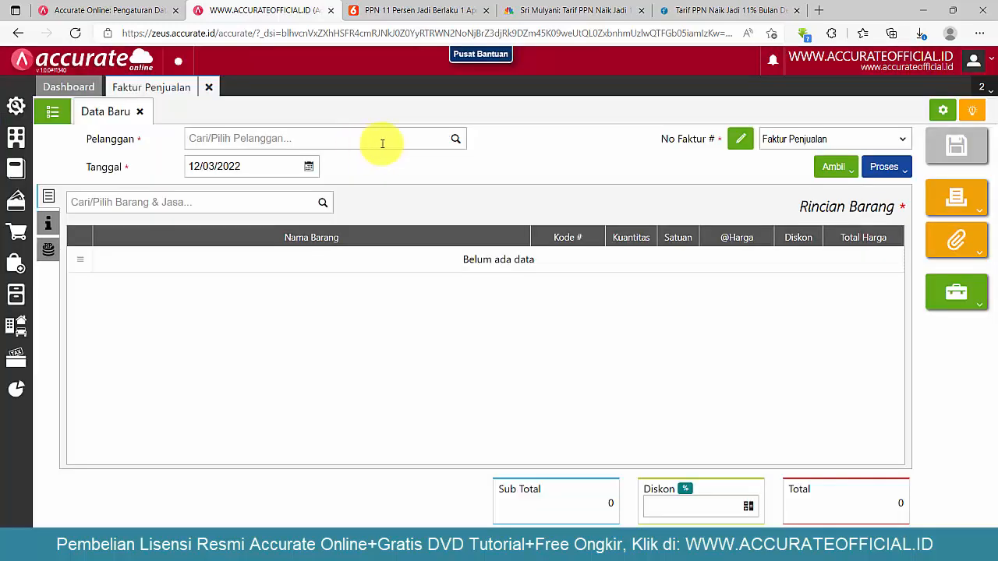
left_click(455, 141)
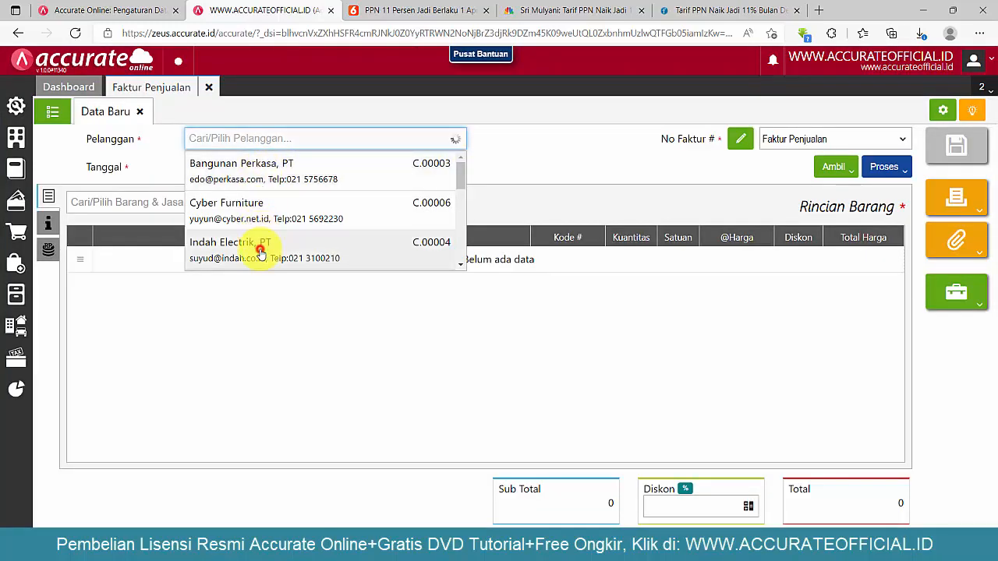
left_click(260, 251)
left_click(308, 167)
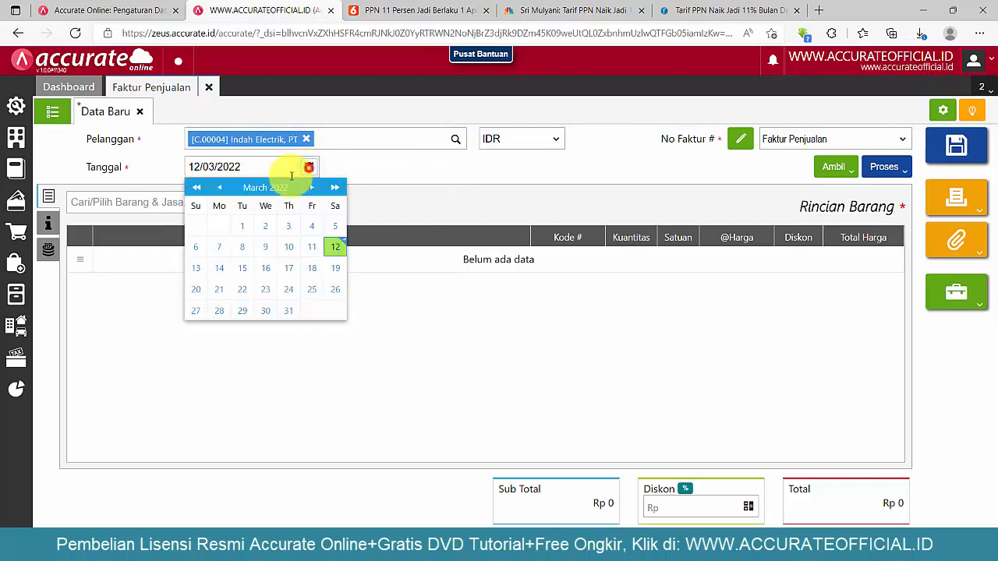
left_click(219, 187)
left_click(219, 187)
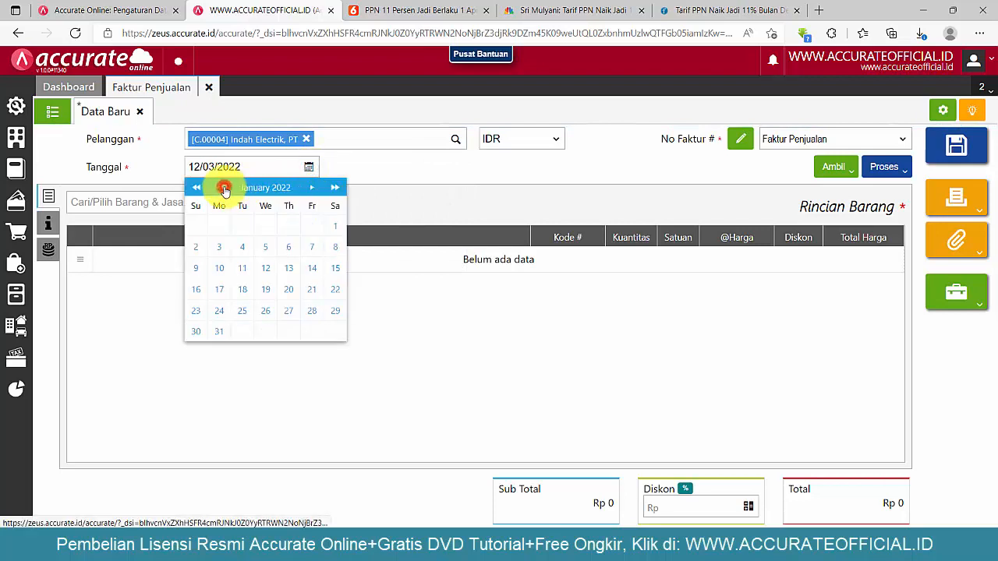
left_click(311, 188)
left_click(288, 226)
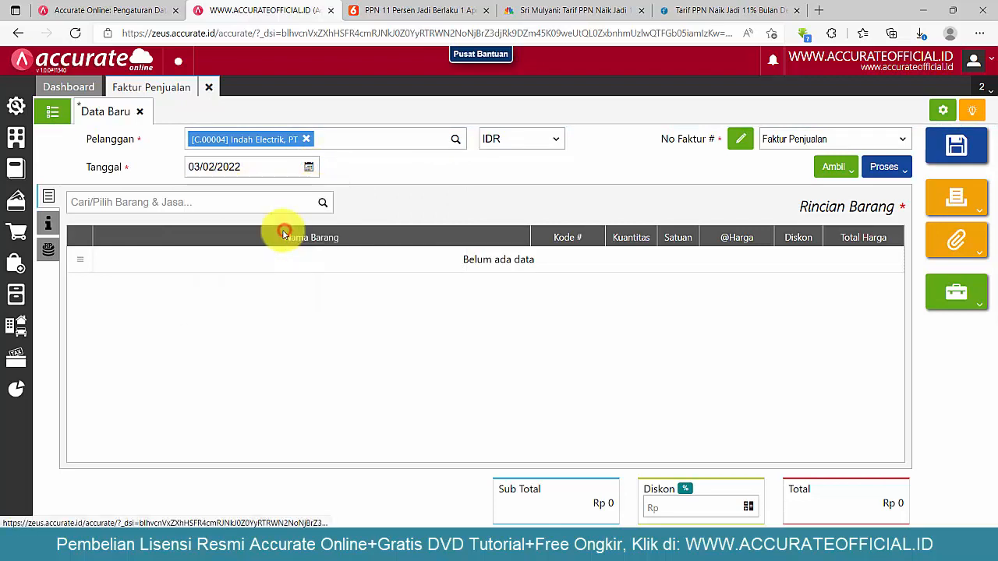
Step: Add ABC AA/R6P 1.5V to the sales invoice with a unit price of Rp 5.000
left_click(322, 204)
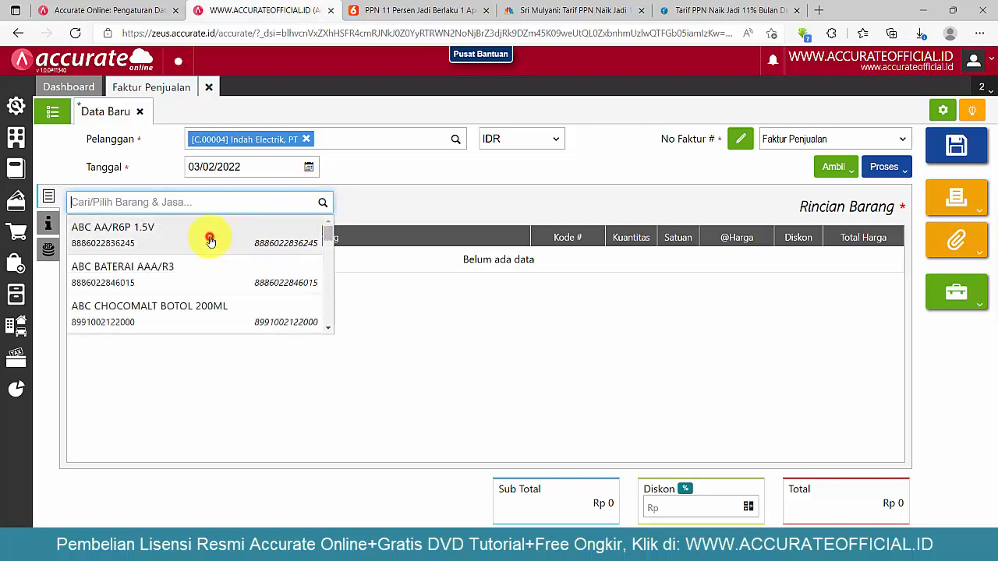
left_click(211, 241)
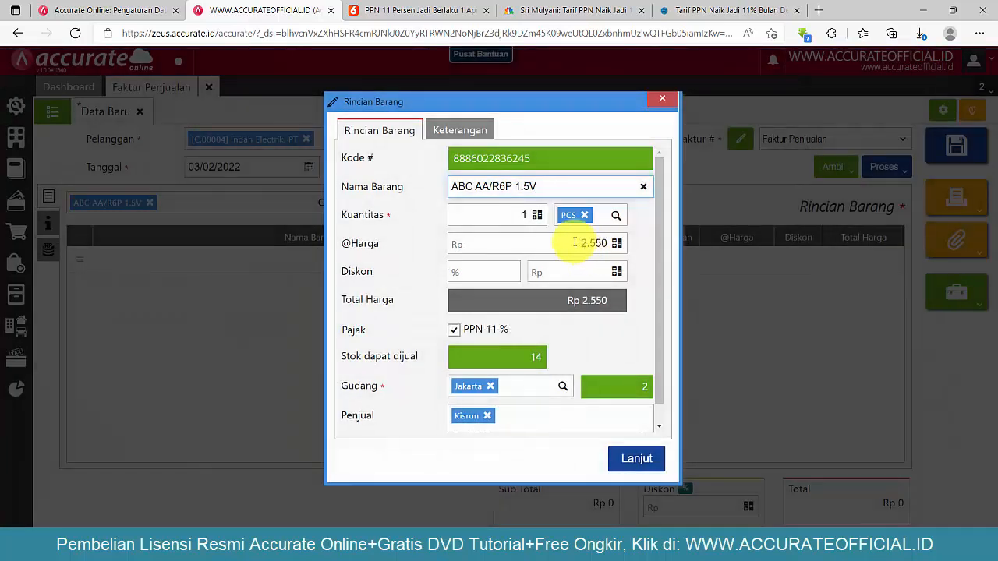
left_click(594, 243)
type("50000")
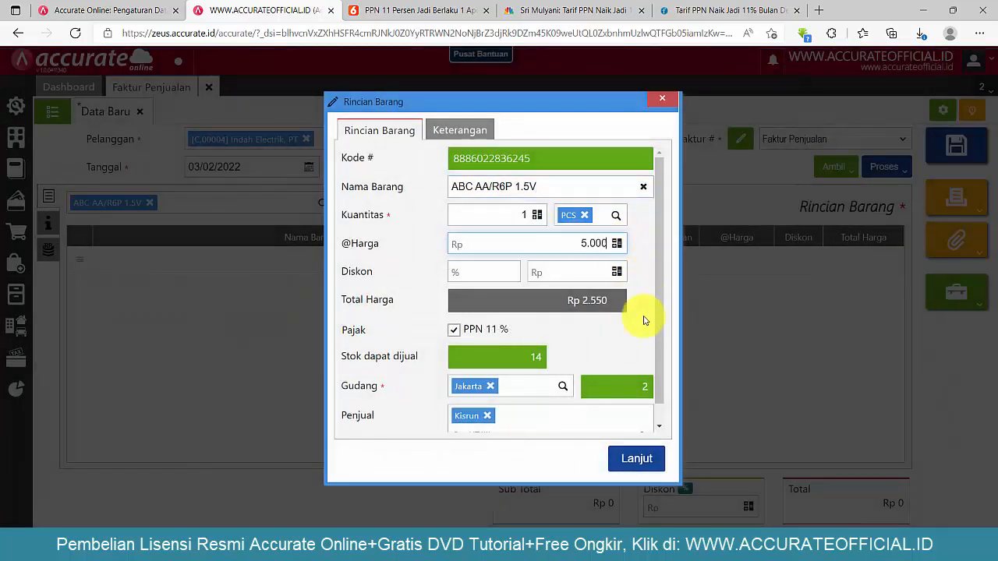
left_click(635, 459)
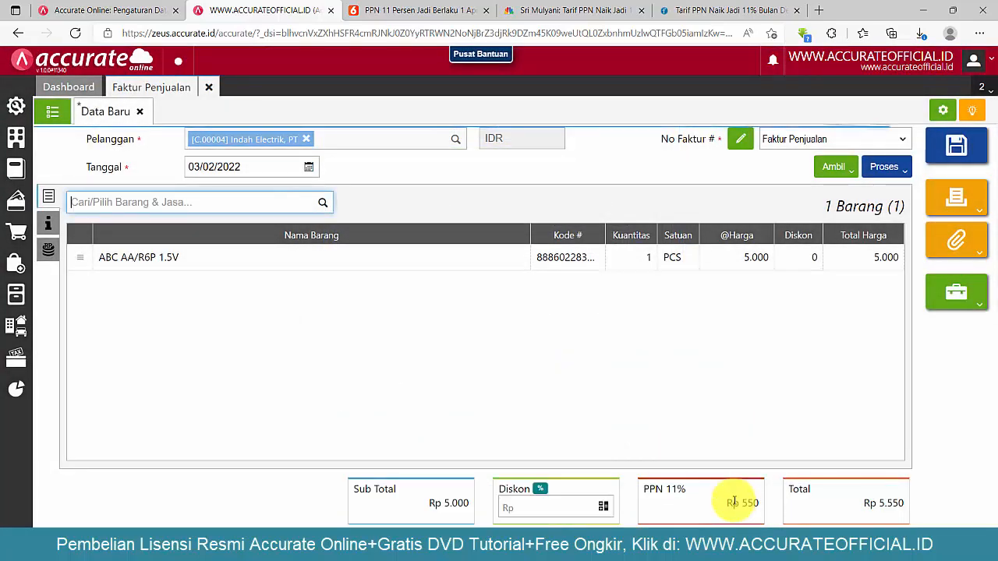
Step: Examine the PPN amount on the Indah Electrik, PT sales invoice against its invoice date
left_click(744, 504)
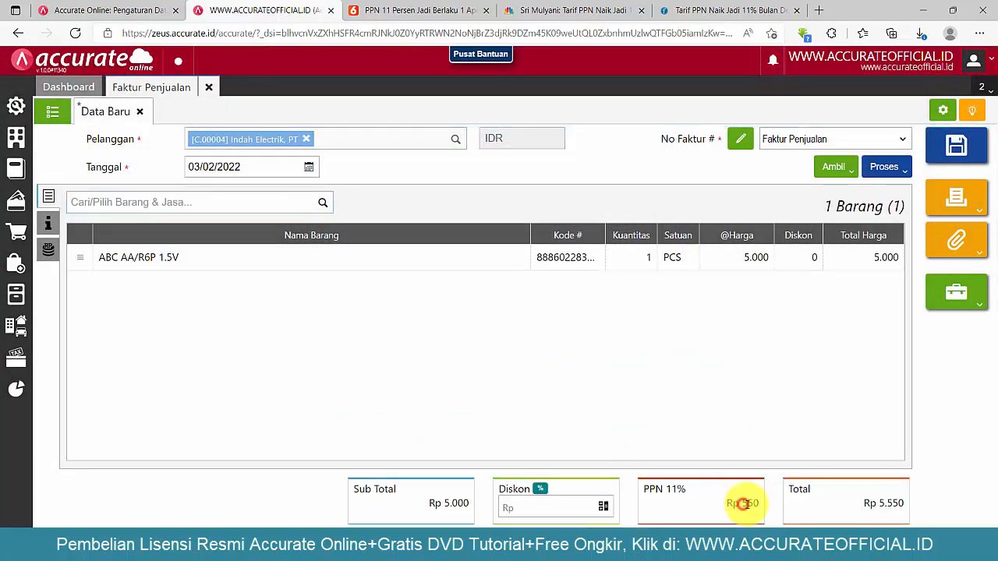
left_click(309, 168)
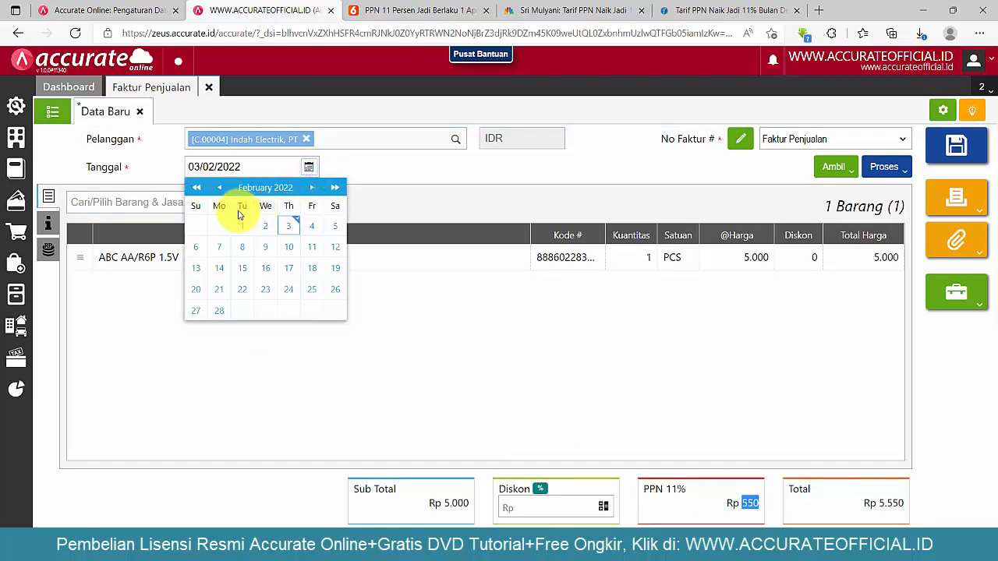
left_click(399, 173)
left_click_drag(157, 112, 88, 111)
left_click(184, 113)
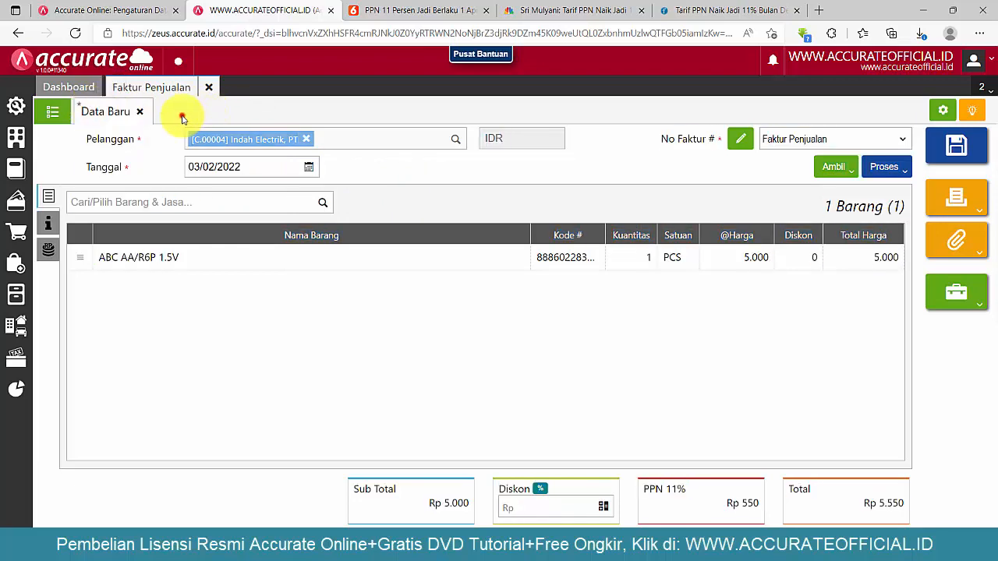
Step: Show the list of existing sales invoices and check today's date in the system calendar
left_click(53, 114)
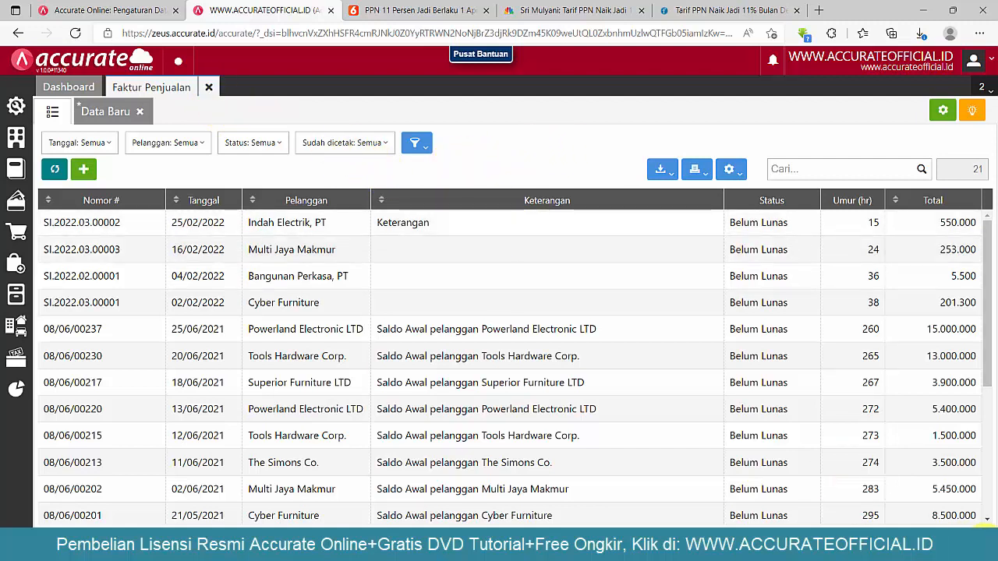
left_click(981, 546)
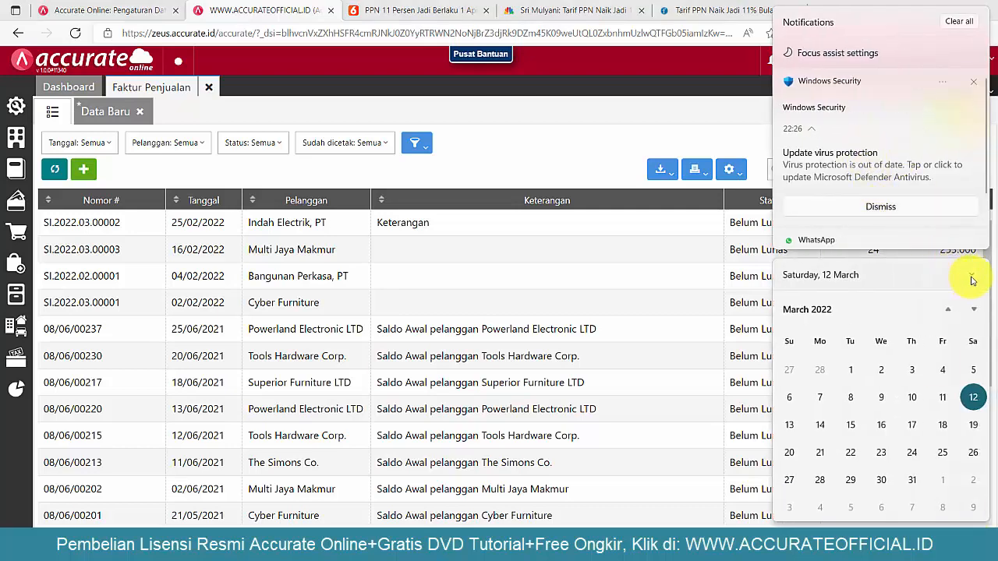
left_click(543, 145)
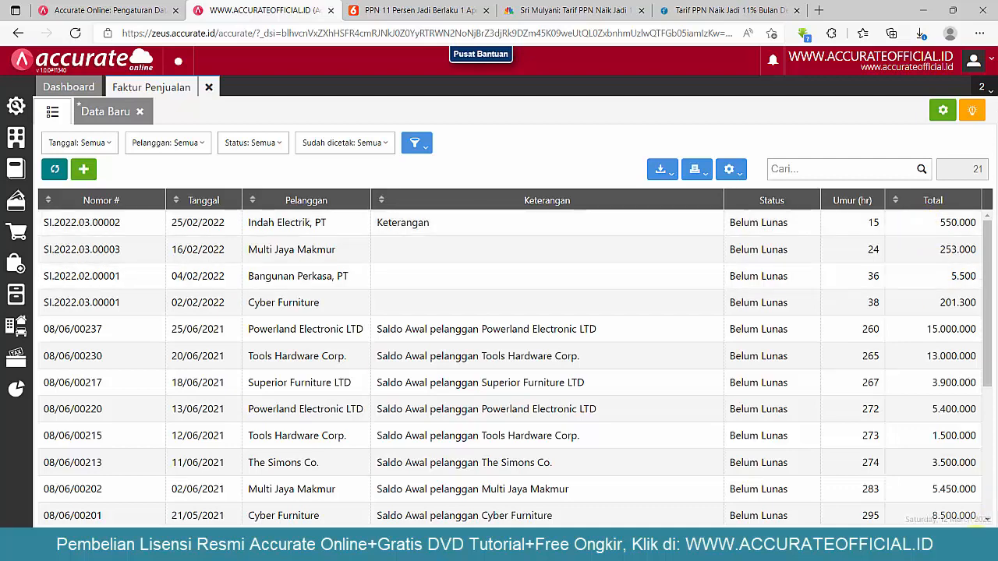
left_click(976, 547)
left_click(598, 133)
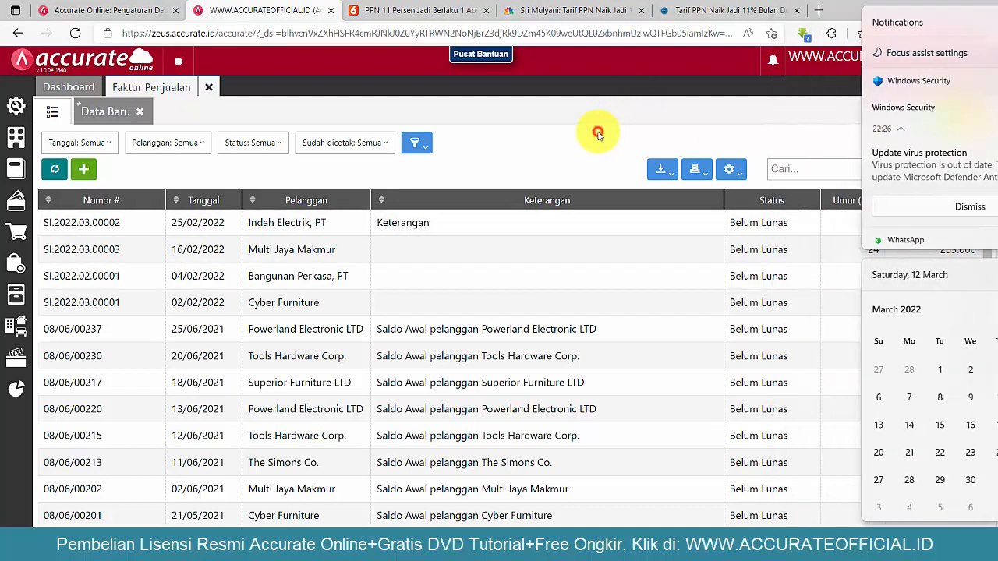